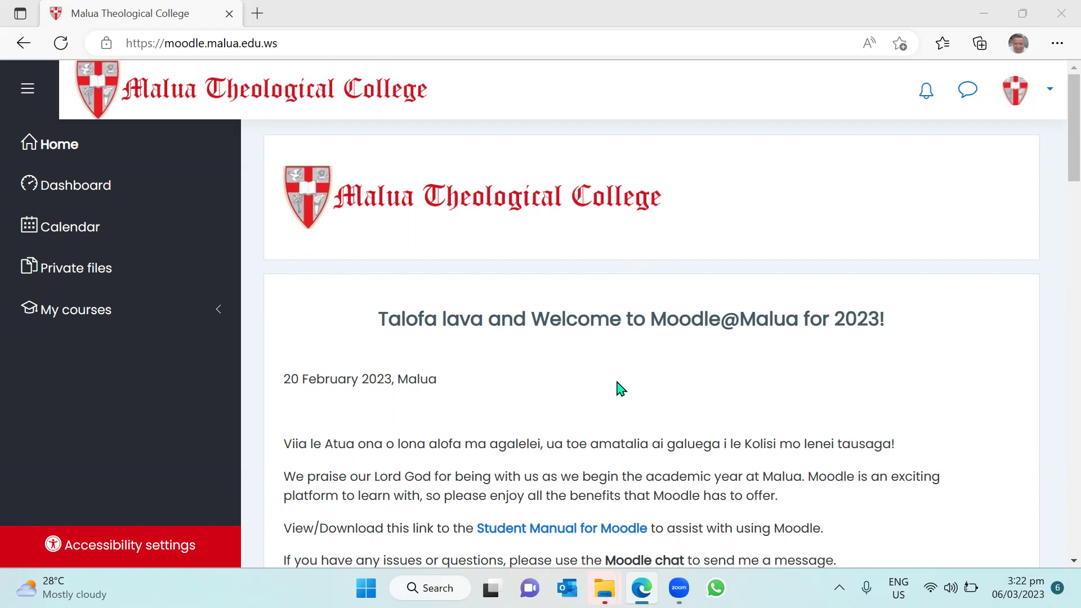
Skim the welcome message on the college's Moodle home page and go to the Dashboard
scroll(621, 388, "down", 2)
scroll(625, 377, "down", 2)
scroll(631, 363, "up", 3)
scroll(633, 363, "down", 1)
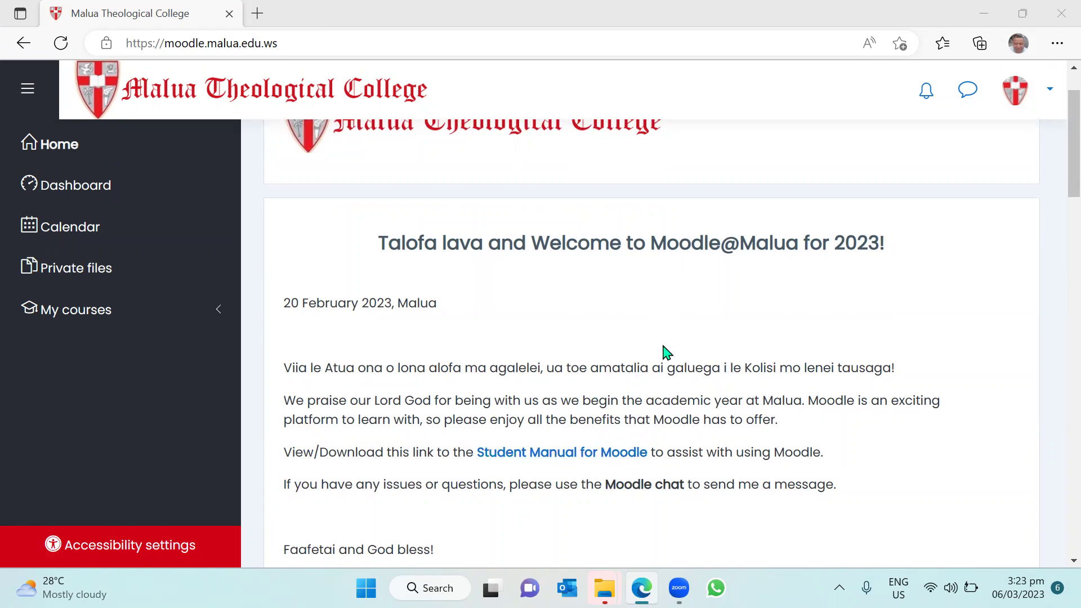
scroll(662, 352, "up", 2)
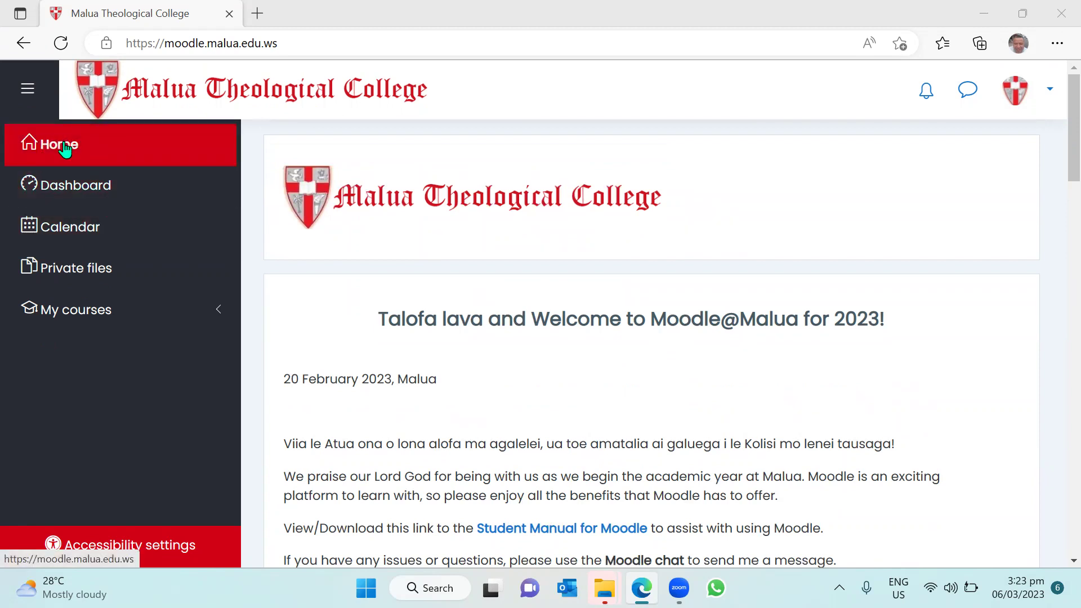
left_click(85, 189)
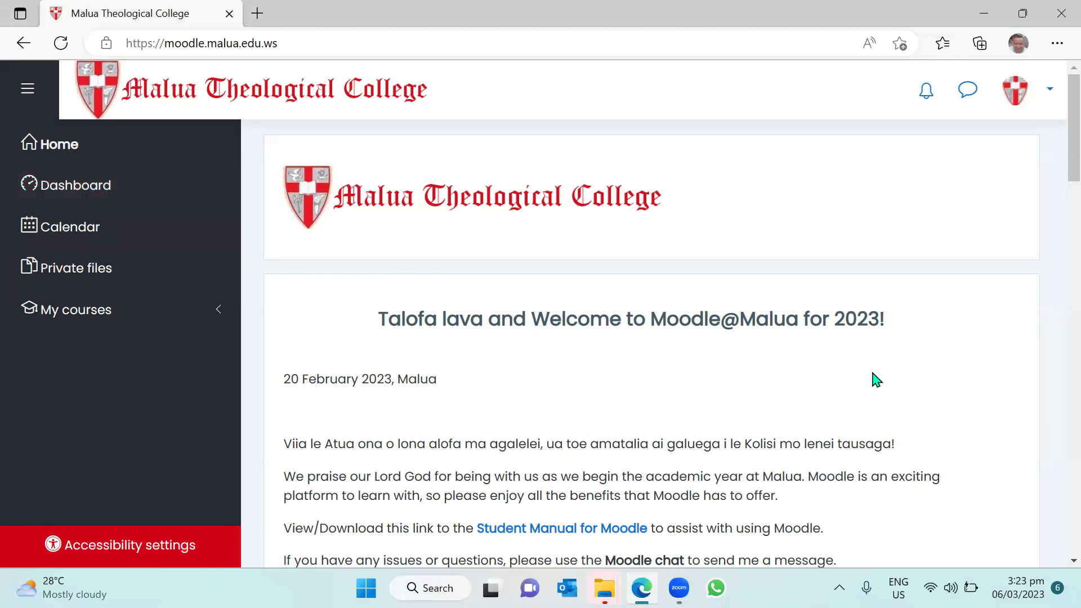
left_click(86, 197)
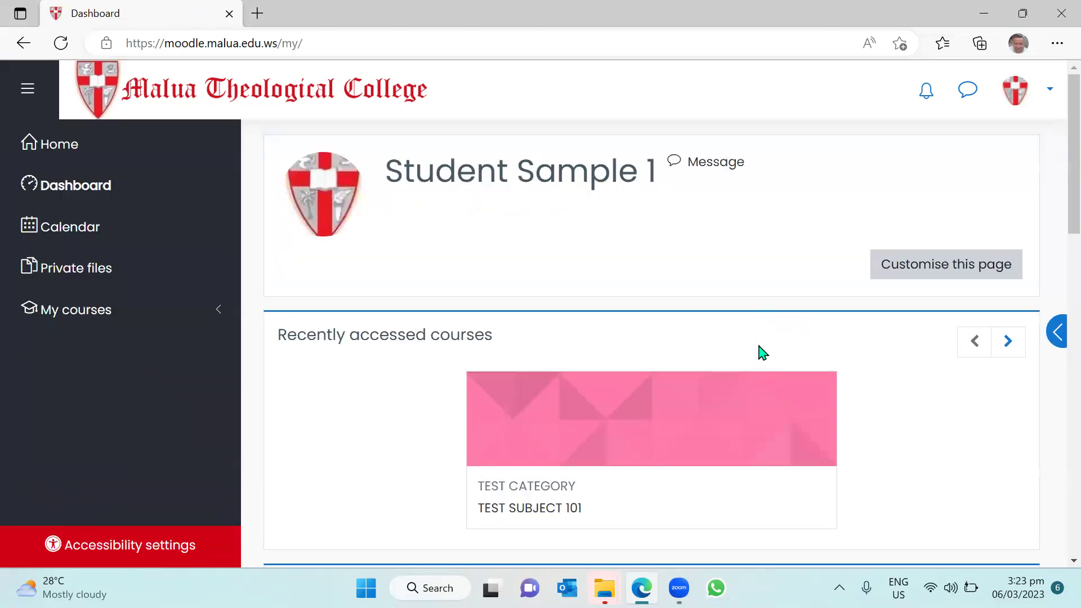
Look through the recently accessed courses and the full course overview on the Dashboard
scroll(763, 353, "down", 4)
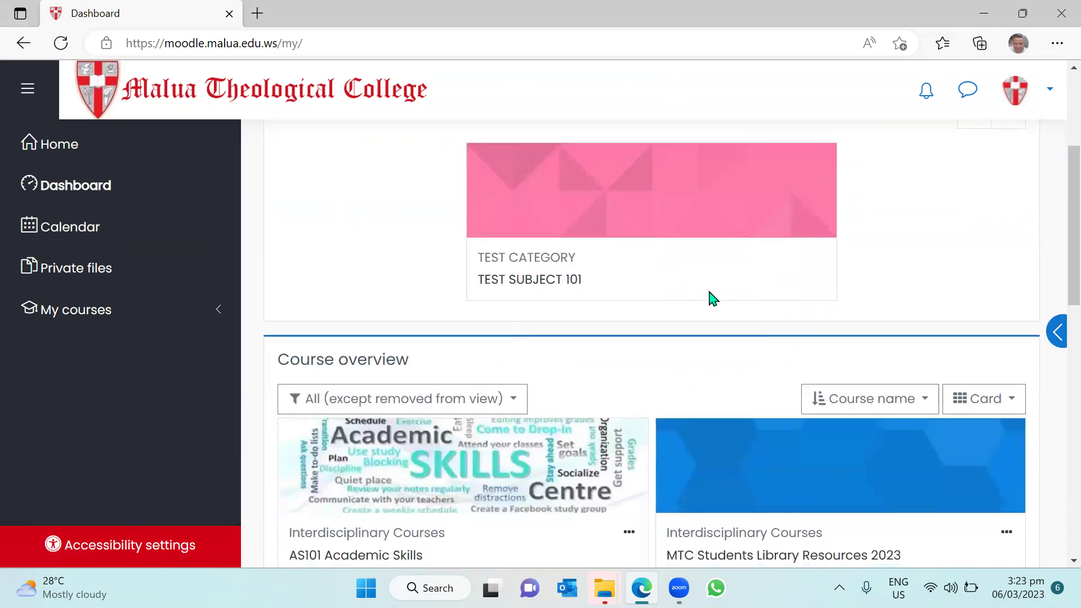
scroll(647, 291, "down", 1)
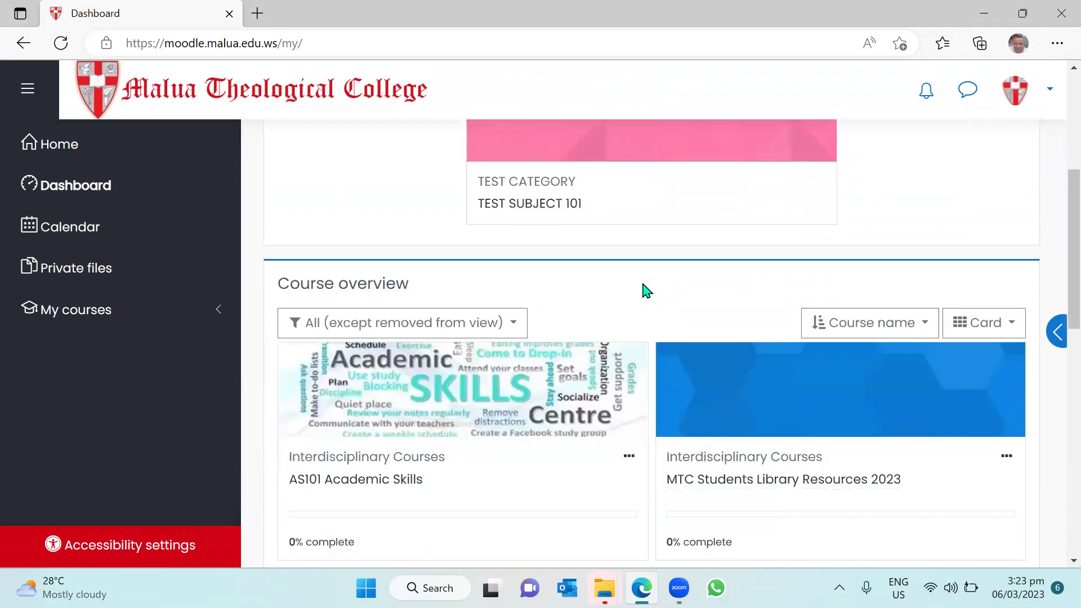
scroll(800, 418, "down", 3)
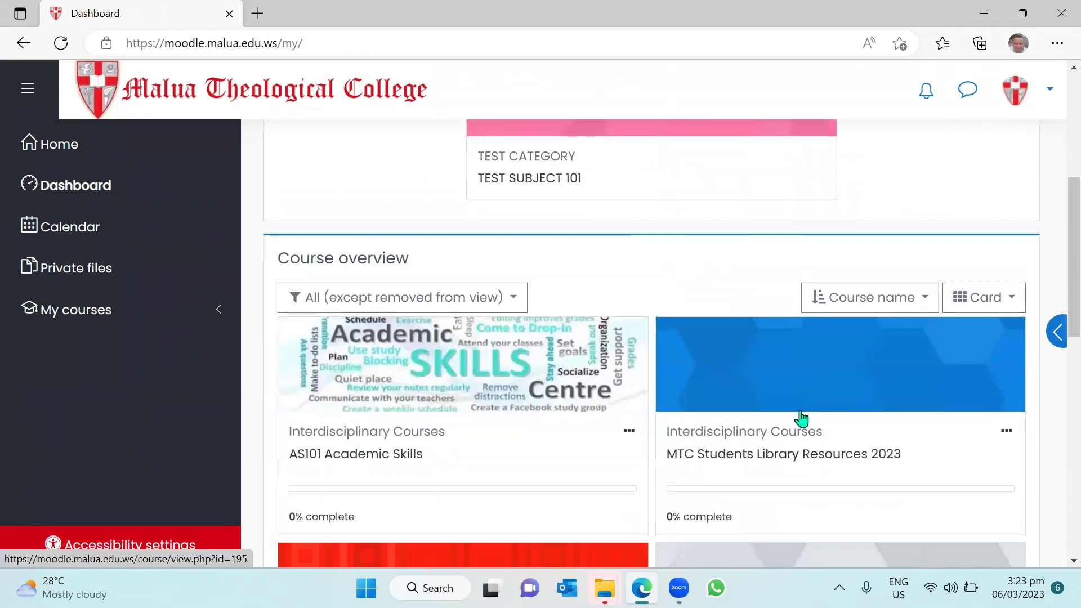
scroll(802, 419, "down", 1)
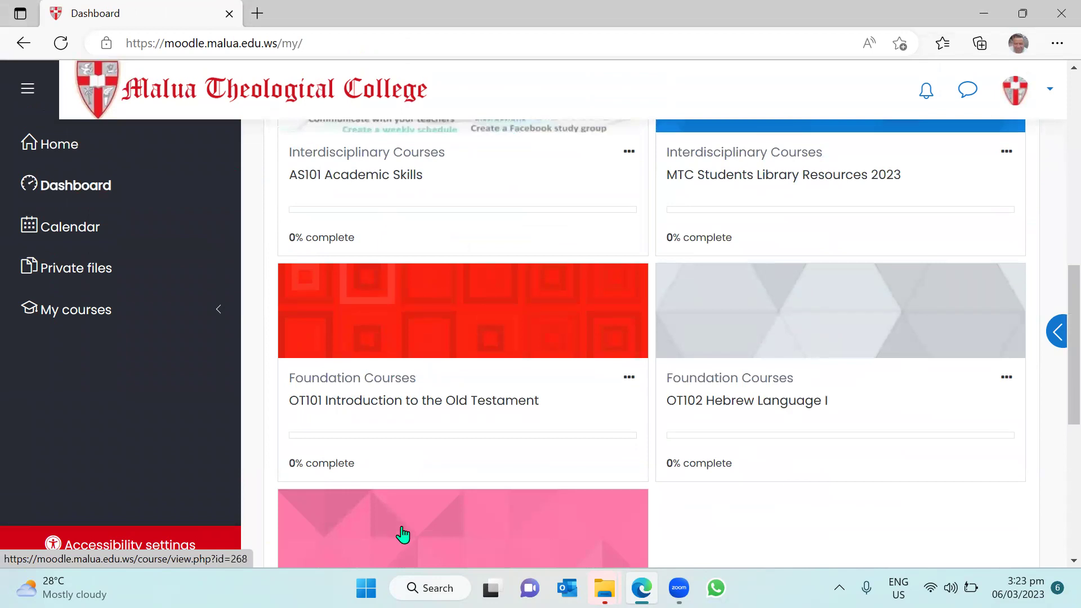
scroll(426, 446, "down", 2)
scroll(426, 446, "down", 2)
scroll(424, 444, "up", 10)
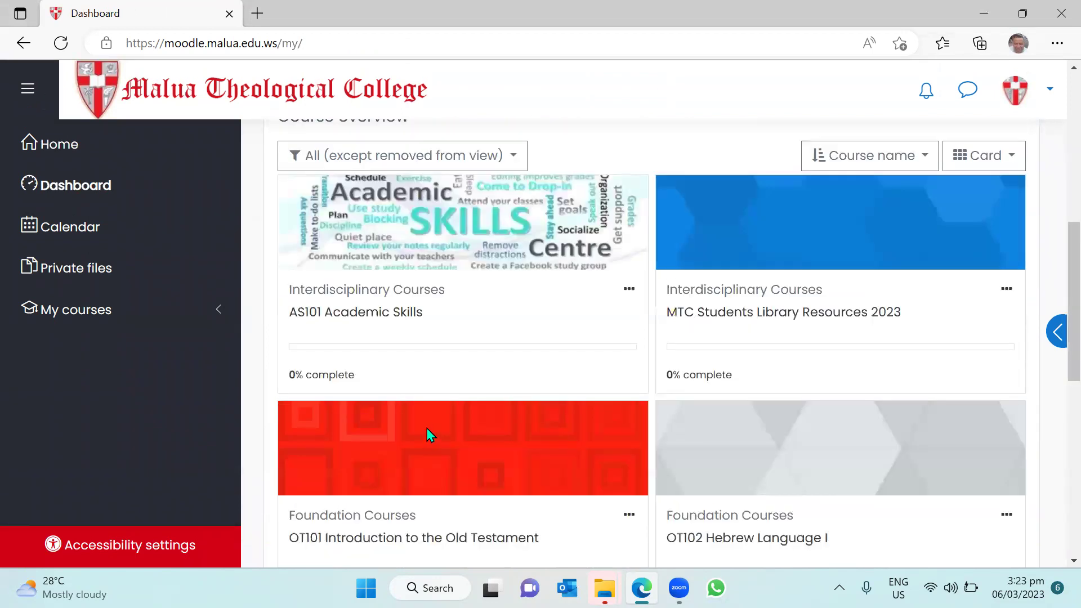
scroll(580, 321, "down", 2)
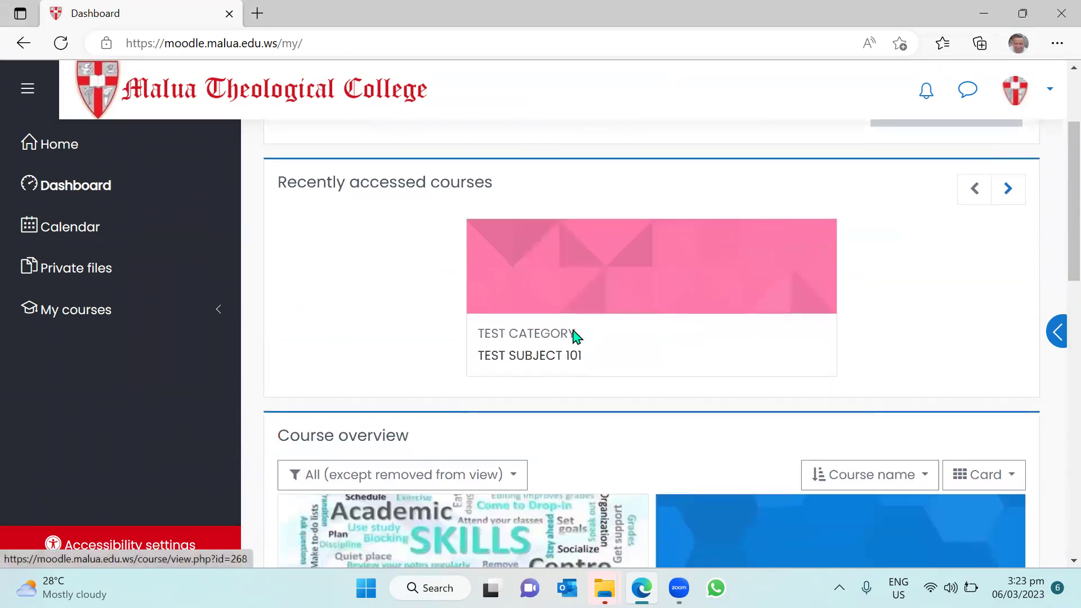
Open the TEST SUBJECT 101 course from the recently accessed courses and look over its first weekly sections
left_click(549, 357)
scroll(574, 324, "down", 4)
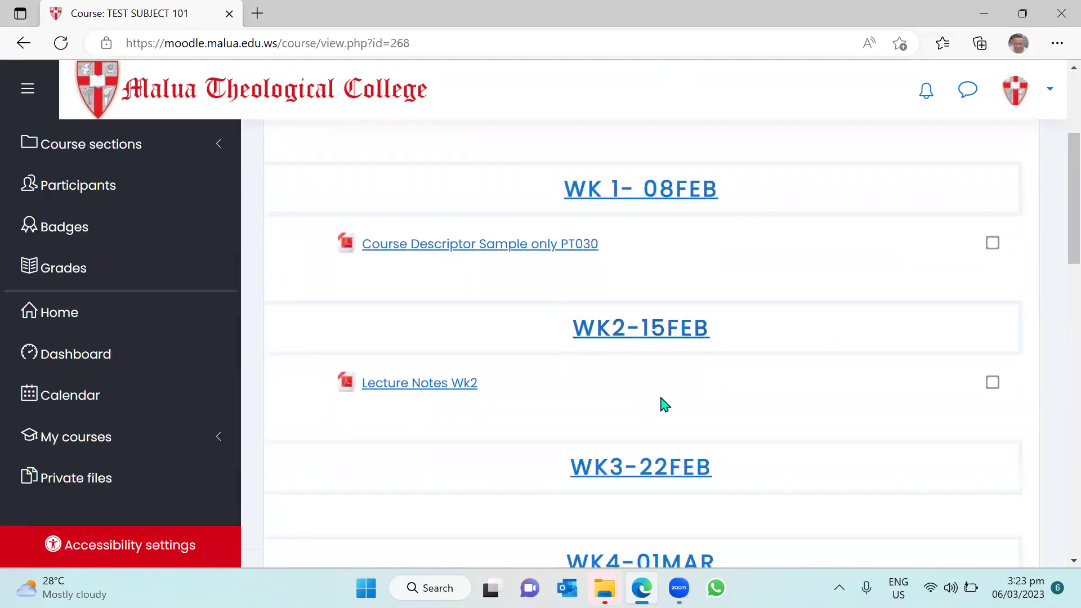
scroll(767, 392, "up", 3)
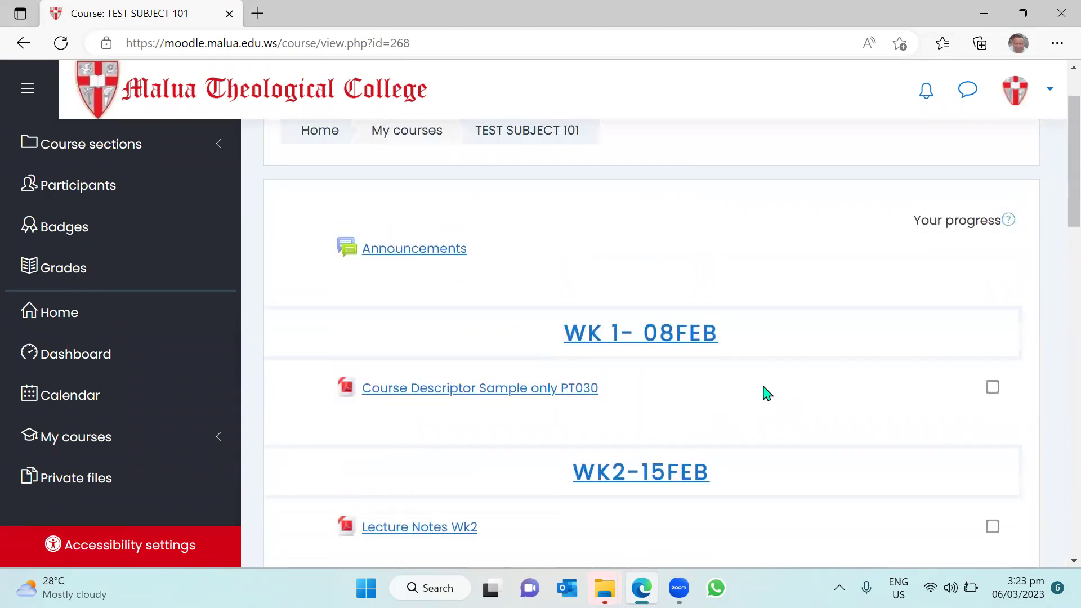
scroll(765, 392, "down", 2)
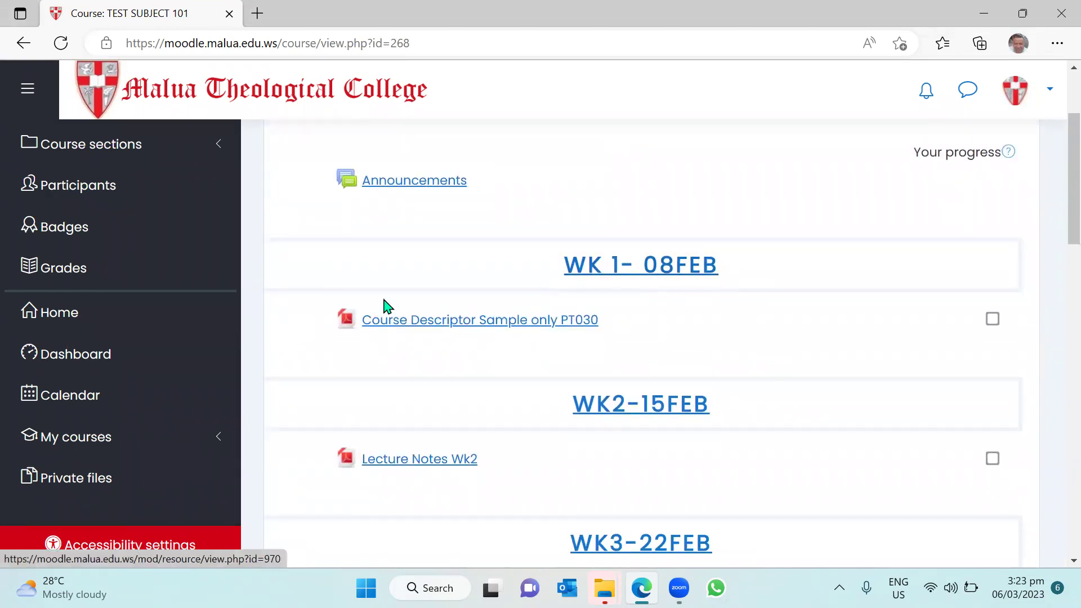
View the Course Descriptor Sample only PT030 PDF under week 1 and close its window when finished
left_click(482, 321)
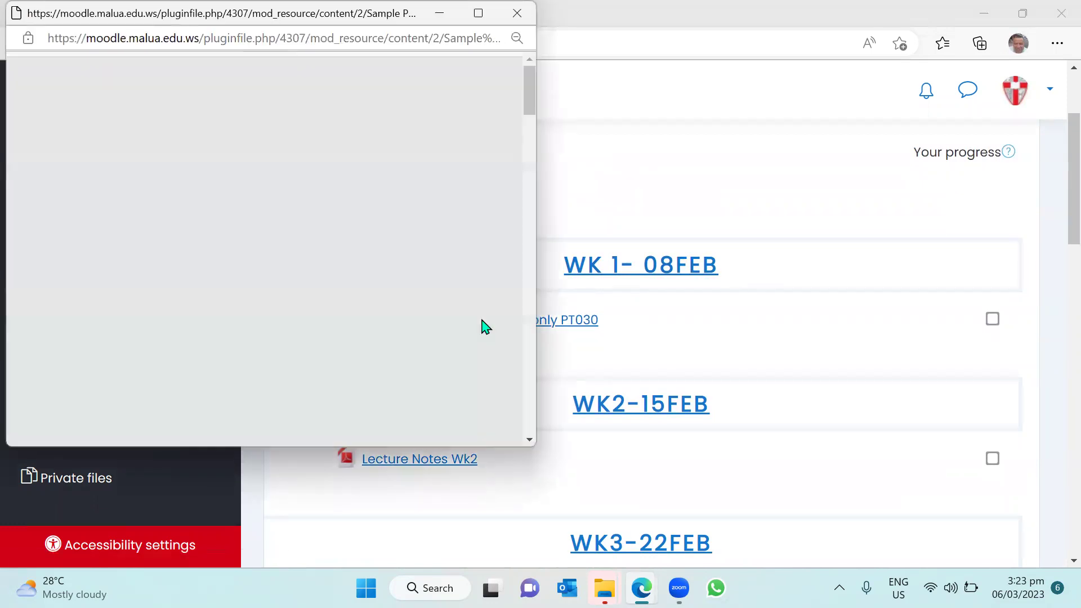
left_click_drag(529, 254, 561, 69)
scroll(490, 319, "down", 20)
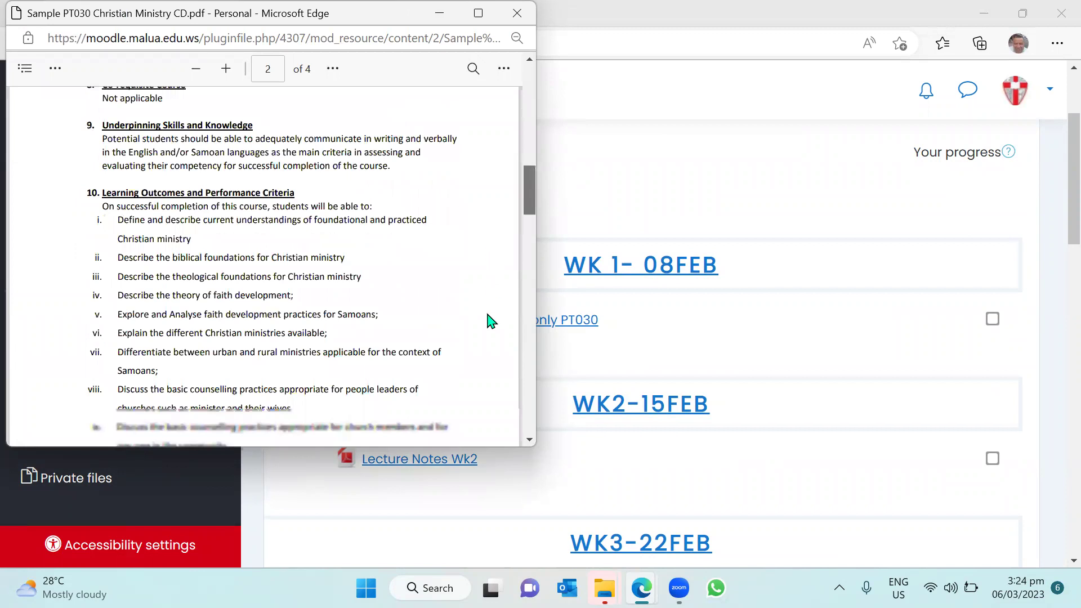
key("Home")
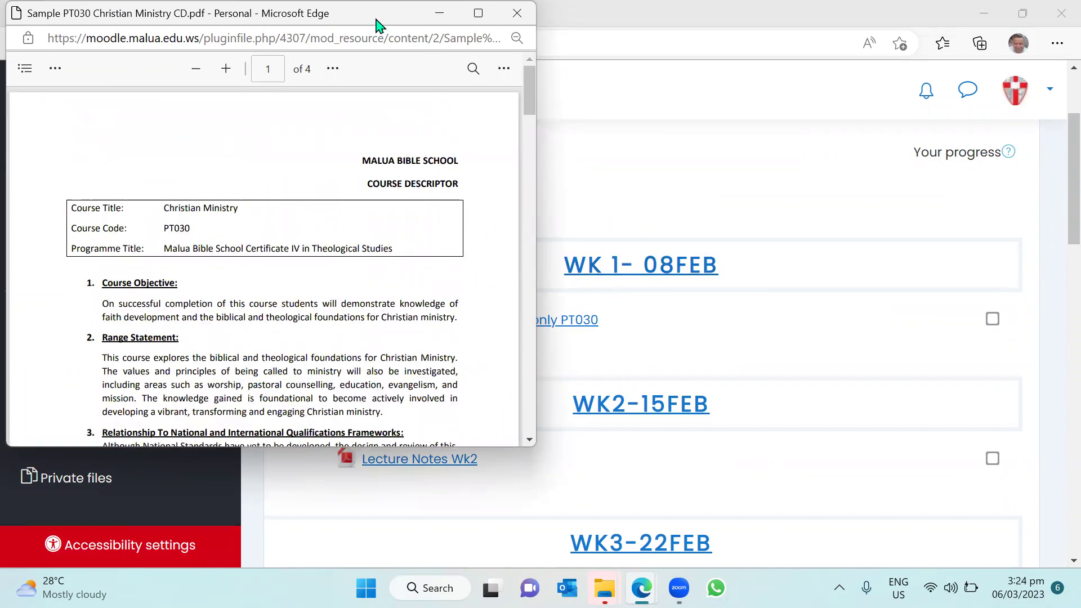
left_click_drag(376, 23, 434, 55)
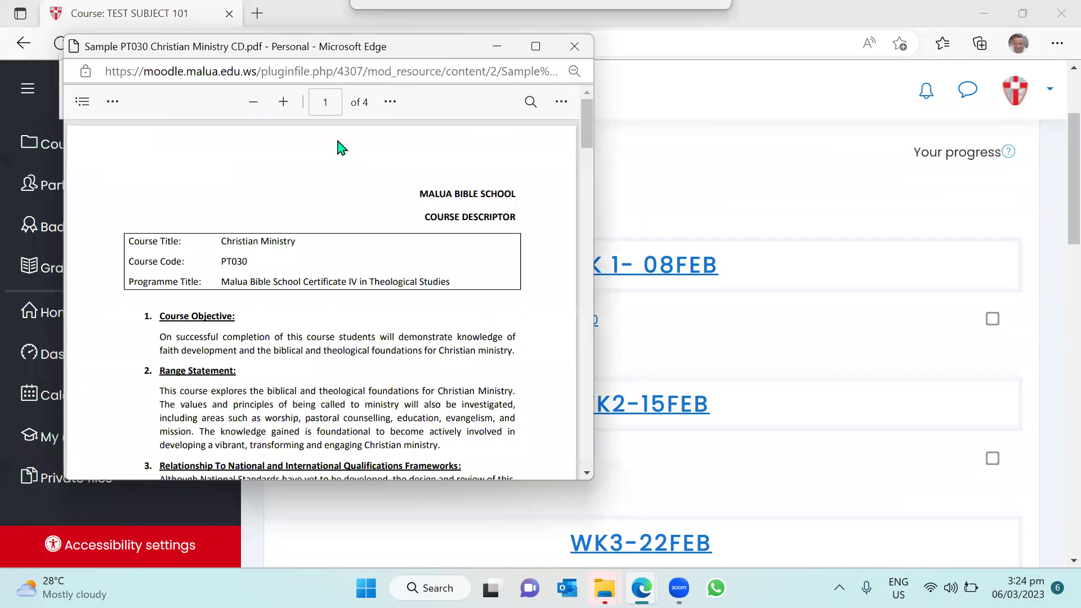
left_click(575, 46)
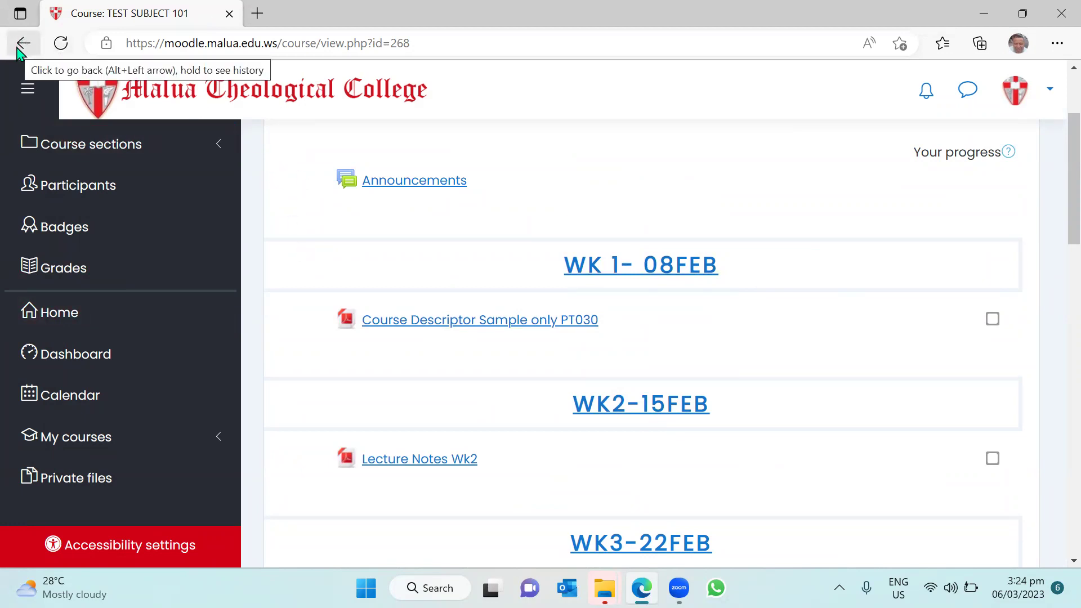
Reopen the week 1 course descriptor to check its print and save options, and close it without using them
left_click(445, 322)
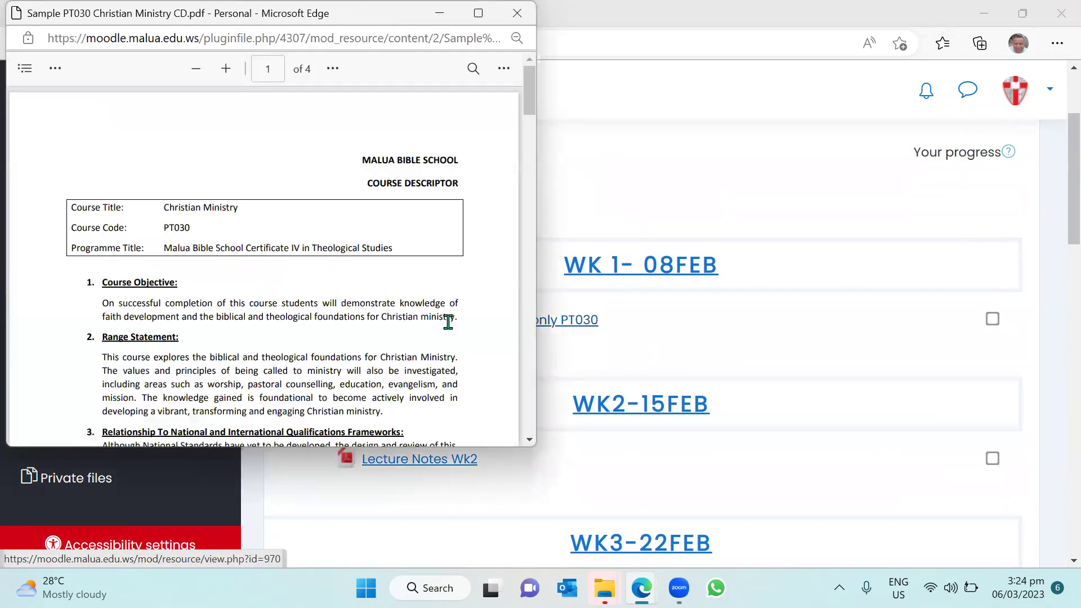
left_click(504, 68)
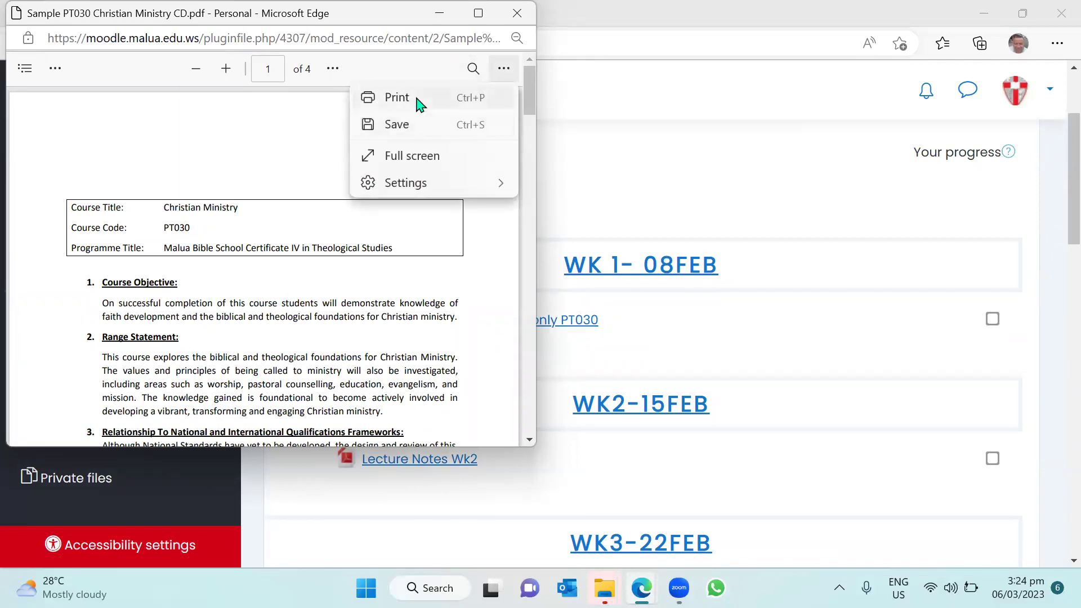
left_click(516, 19)
left_click(516, 19)
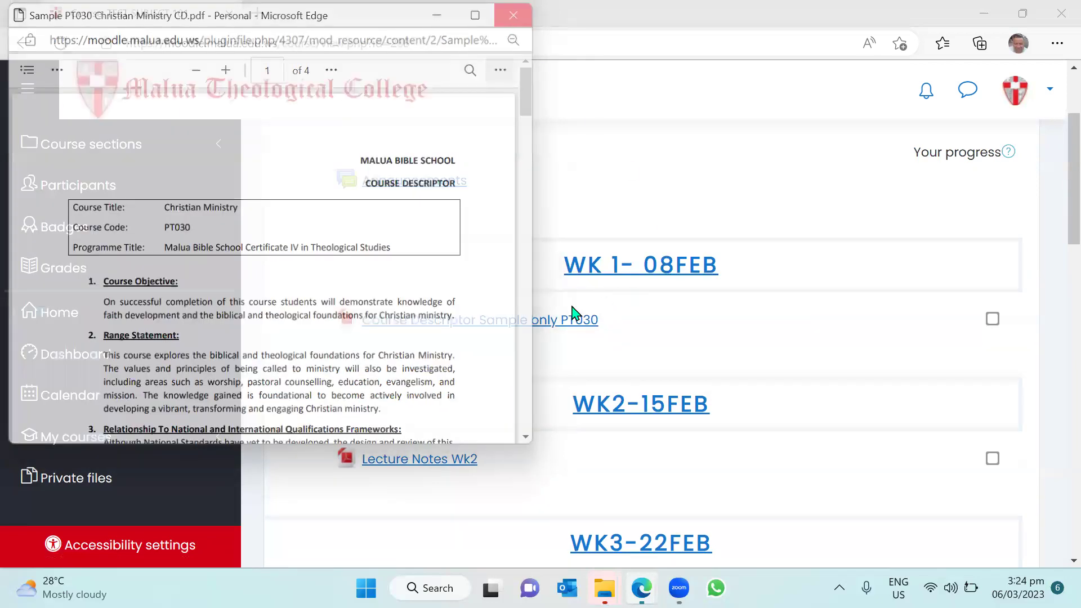
View the Lecture Notes Wk2 PDF in the week 2 section and close its window
scroll(421, 463, "down", 3)
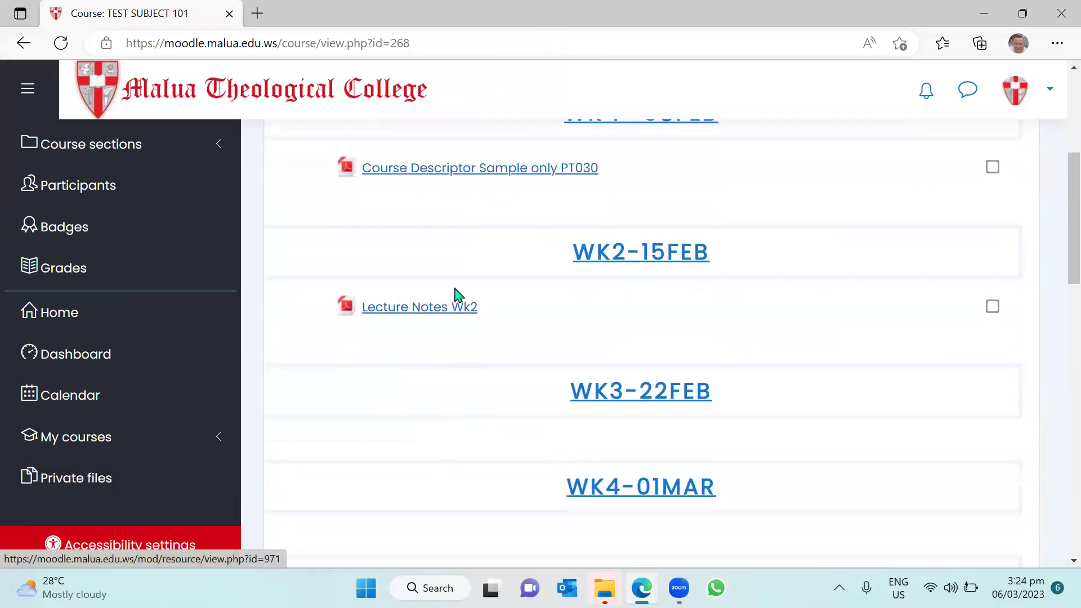
left_click(443, 309)
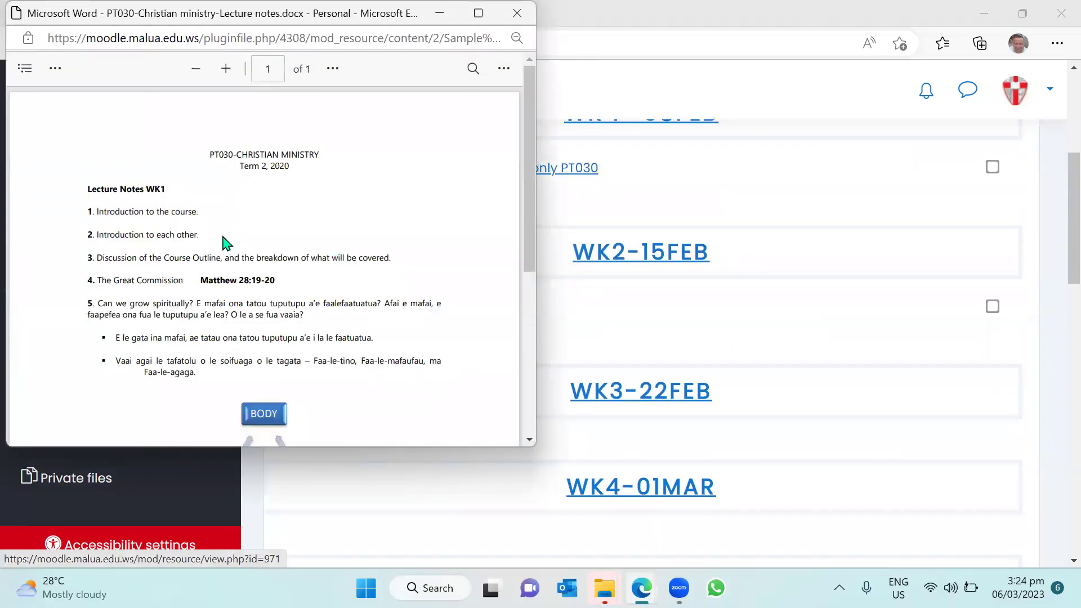
scroll(426, 151, "down", 5)
scroll(418, 162, "up", 5)
left_click(518, 13)
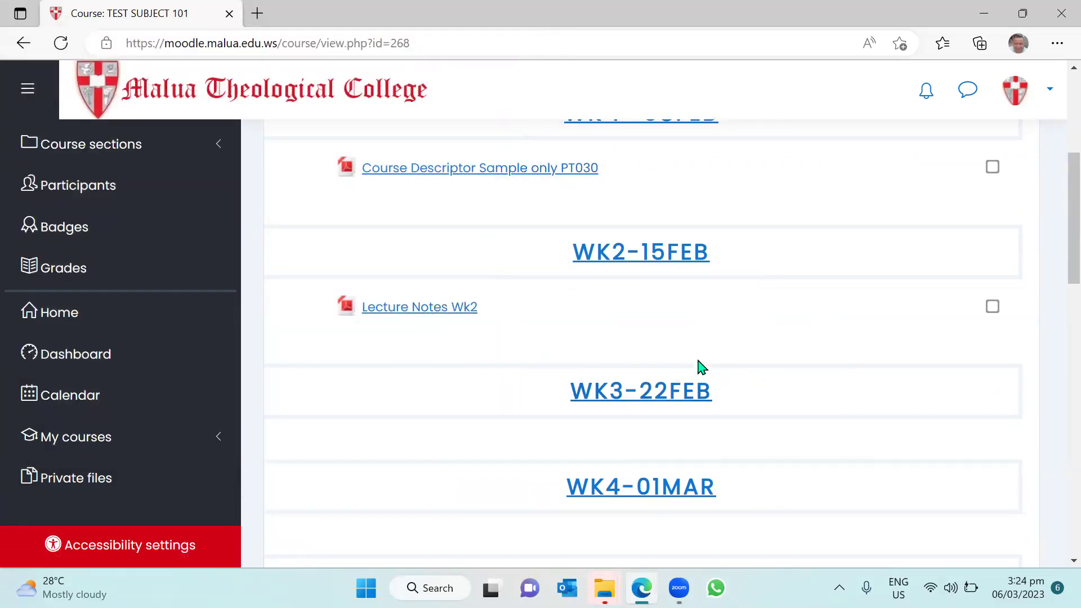
Open the Reflection Paper assignment in the WK5-08MAR section of the course
scroll(690, 340, "down", 1)
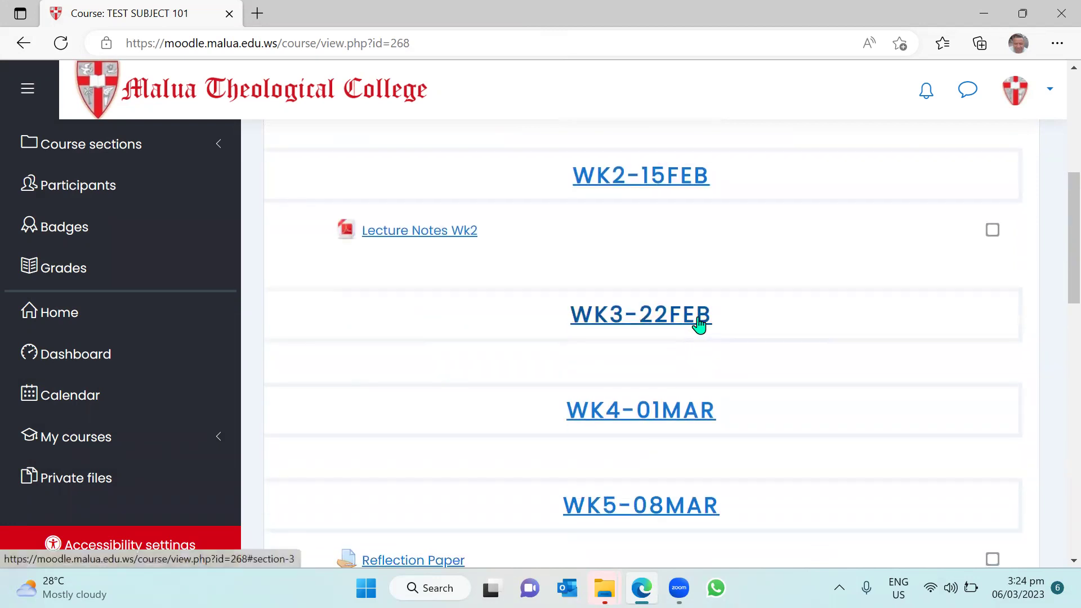
scroll(700, 396, "down", 3)
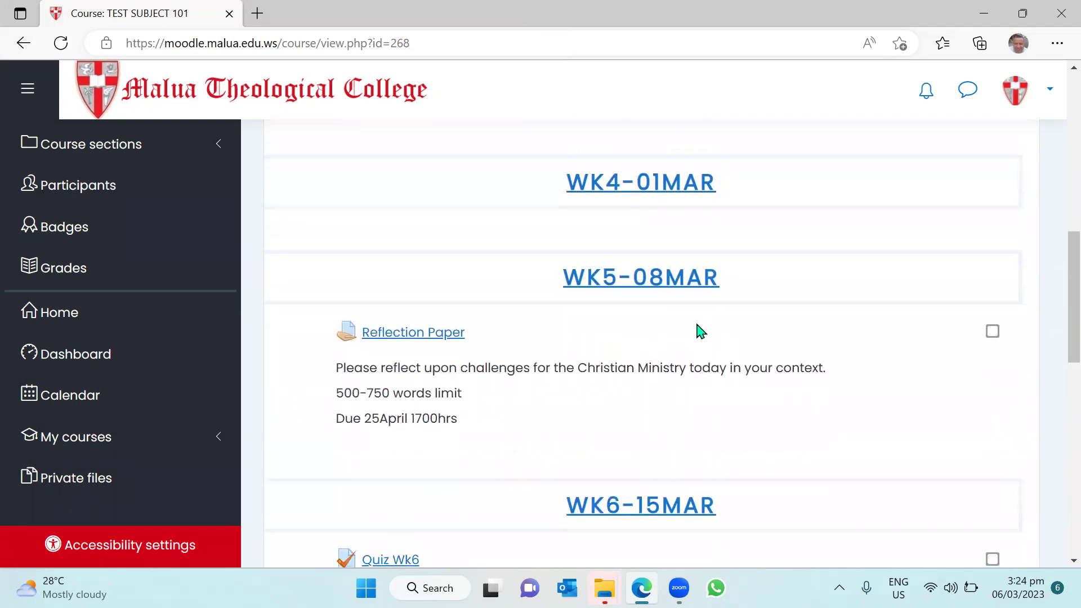
scroll(485, 326, "down", 2)
scroll(485, 326, "up", 1)
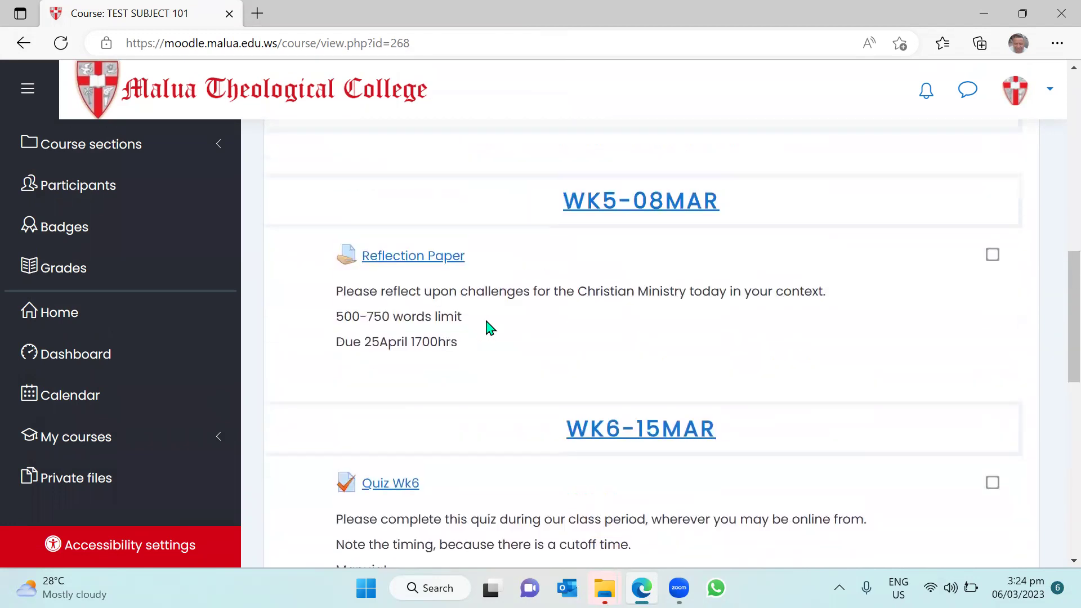
left_click(410, 257)
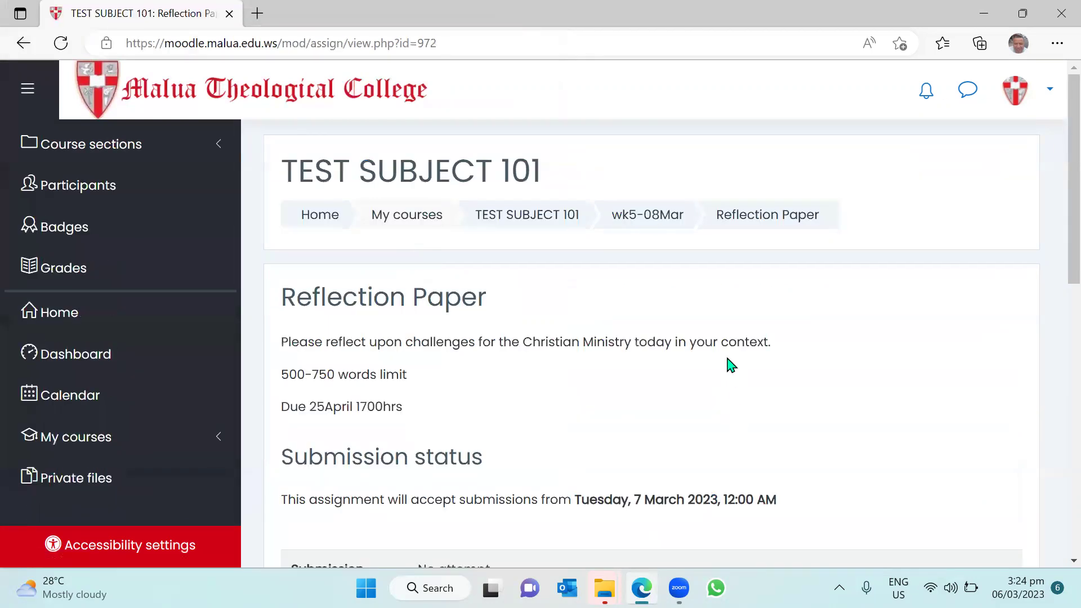
Review the Reflection Paper's instructions and its submission status, grading status, due date and time remaining
scroll(727, 366, "down", 2)
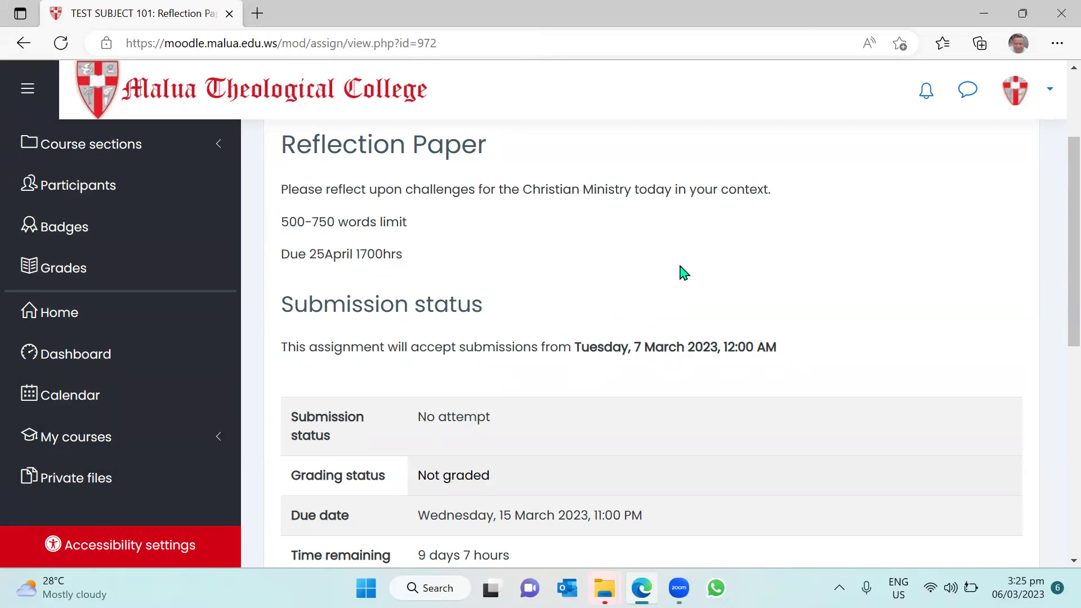
scroll(683, 273, "down", 4)
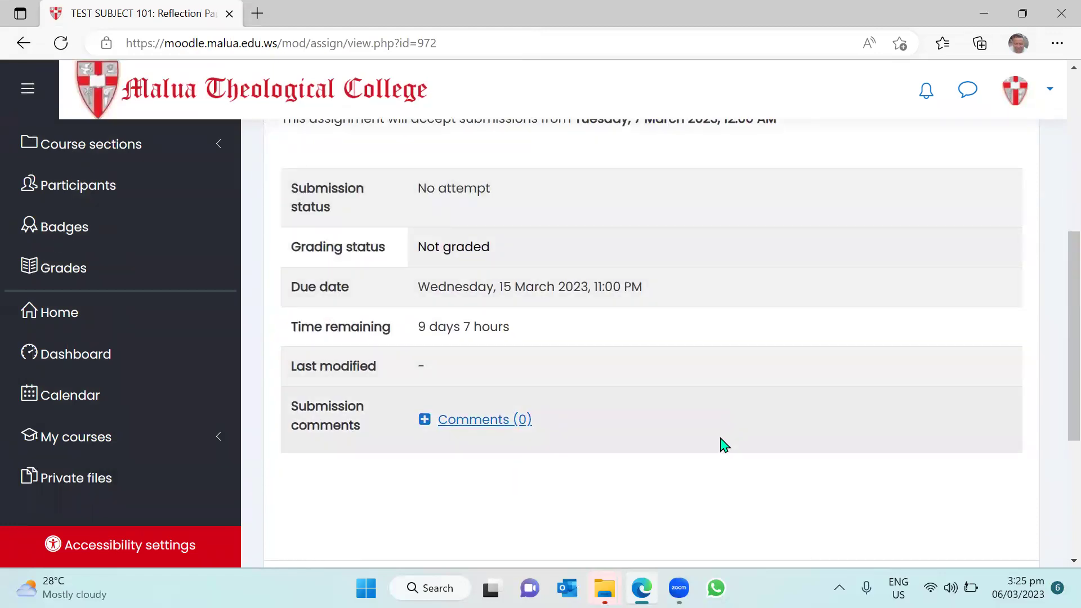
scroll(724, 394, "down", 3)
scroll(727, 396, "up", 3)
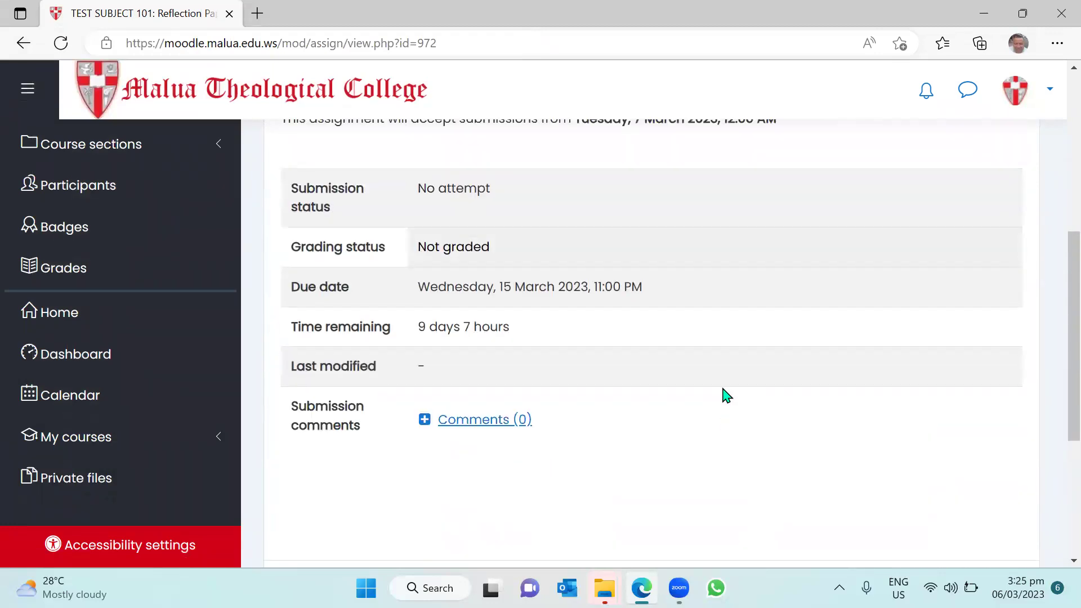
scroll(725, 394, "up", 7)
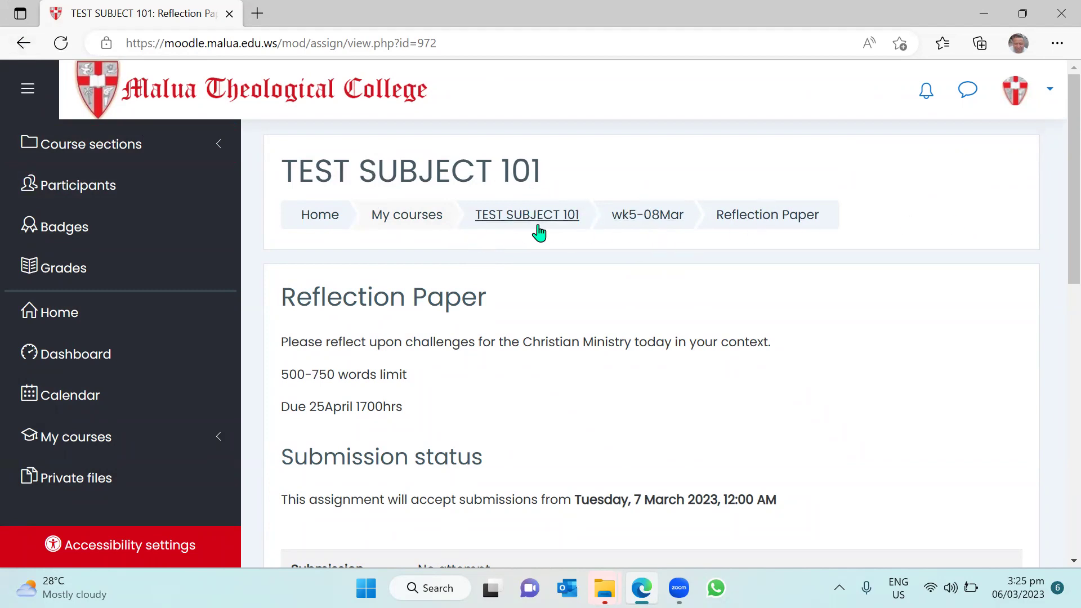
Return to the TEST SUBJECT 101 course page and open Quiz Wk6 in the WK6-15MAR section
left_click(518, 220)
scroll(625, 314, "down", 8)
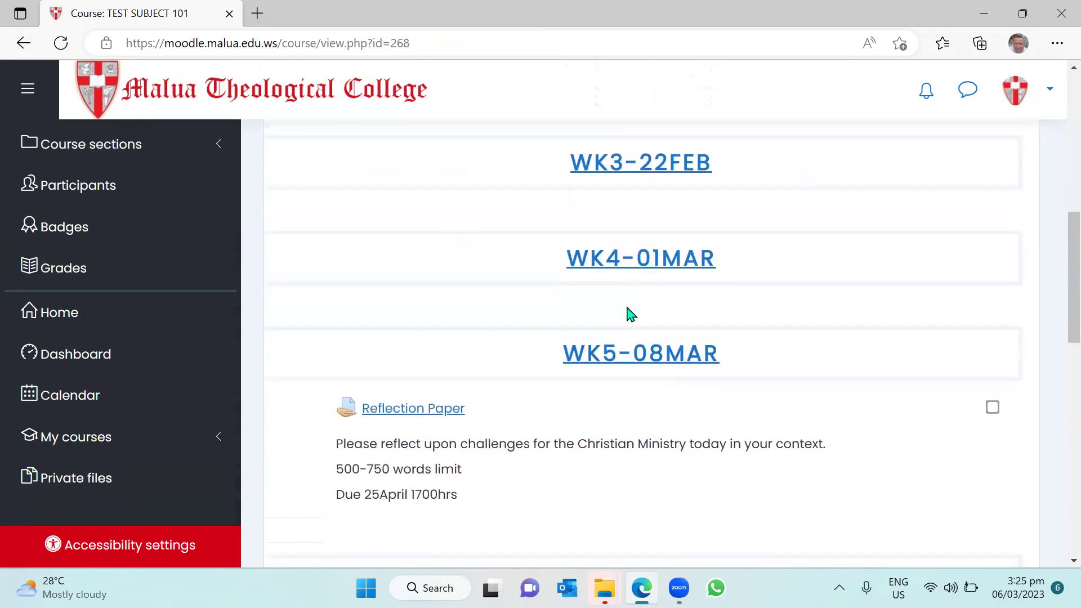
scroll(425, 410, "down", 6)
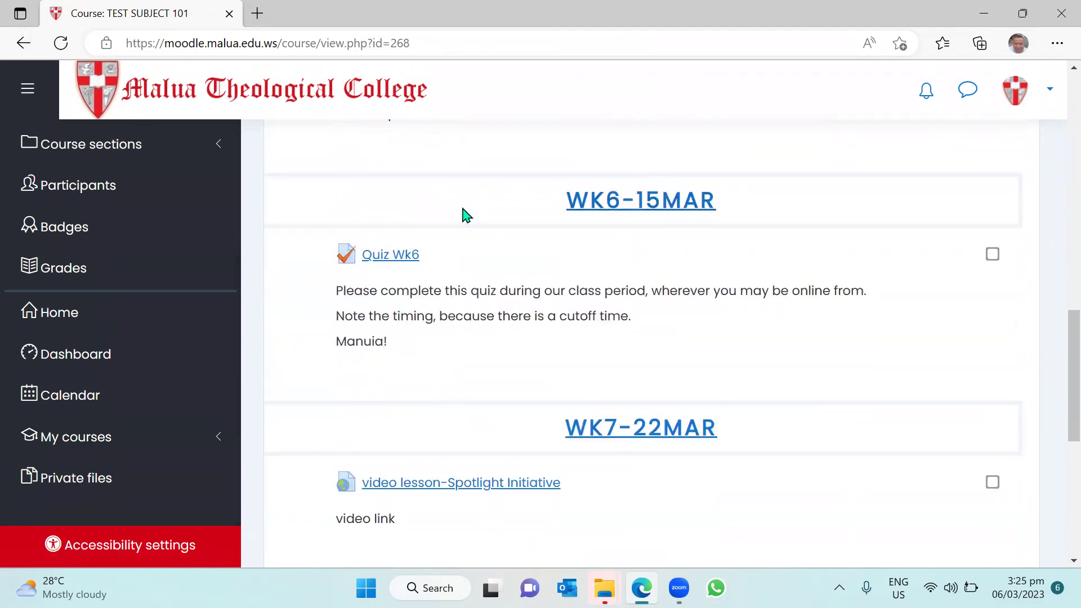
left_click(369, 259)
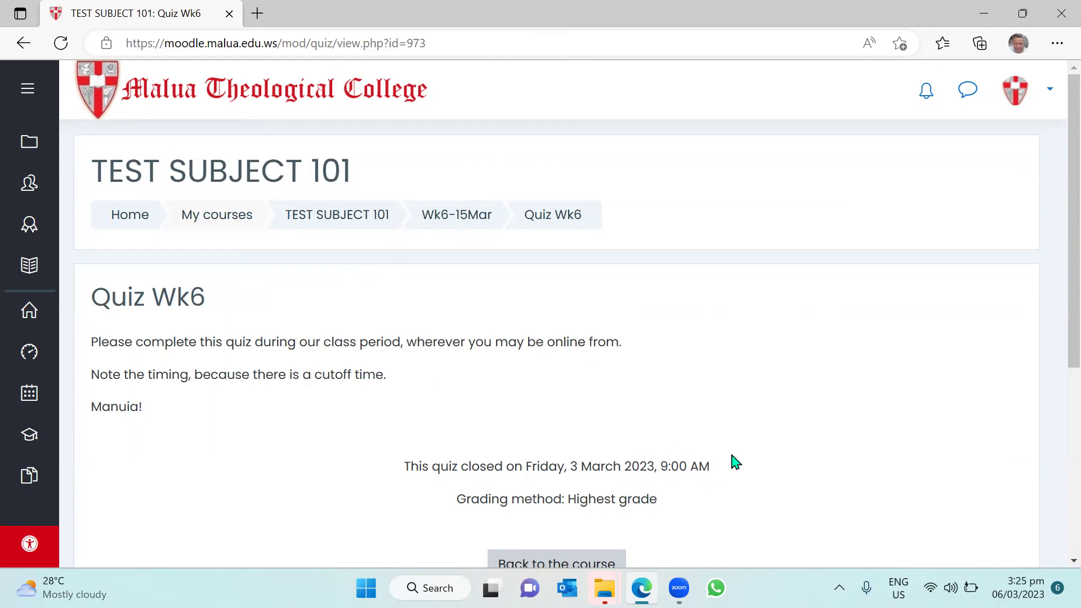
Check the Quiz Wk6 details and return to the TEST SUBJECT 101 course page with the site navigation expanded
scroll(810, 476, "down", 3)
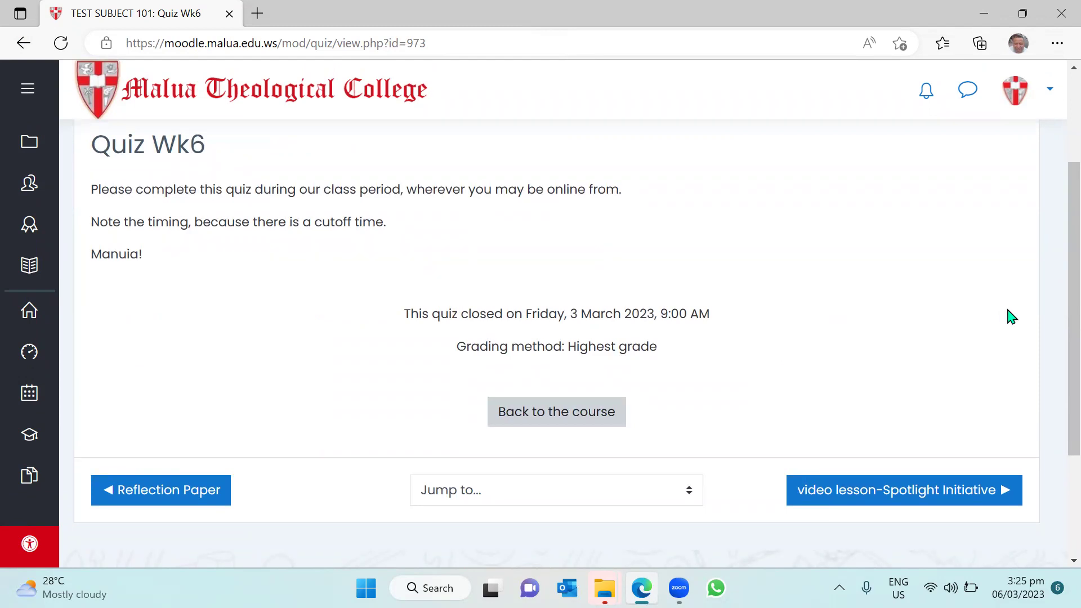
left_click(24, 92)
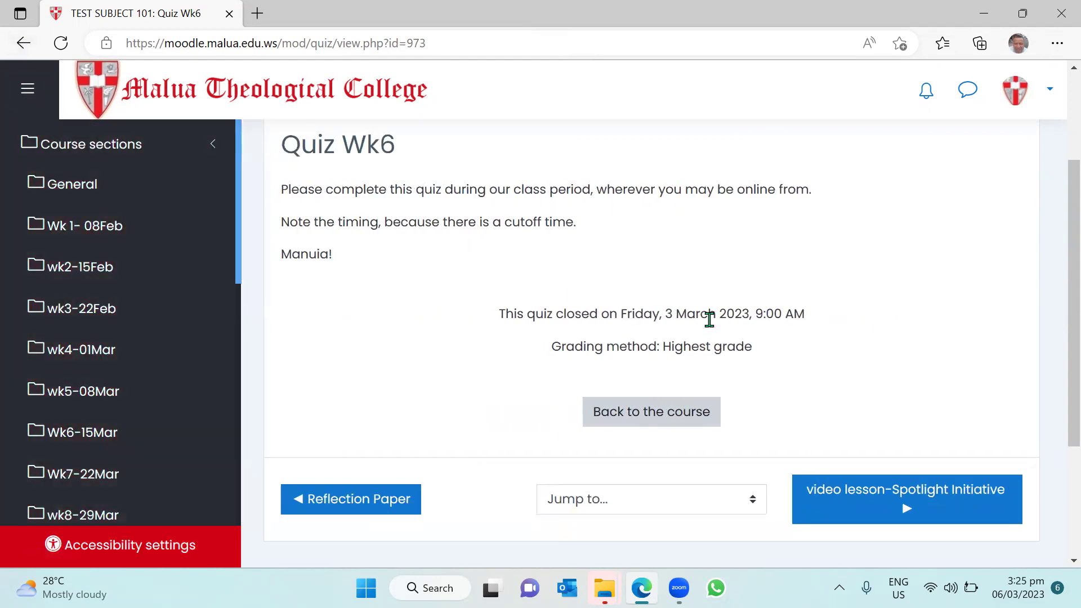
scroll(842, 212, "up", 3)
left_click(500, 224)
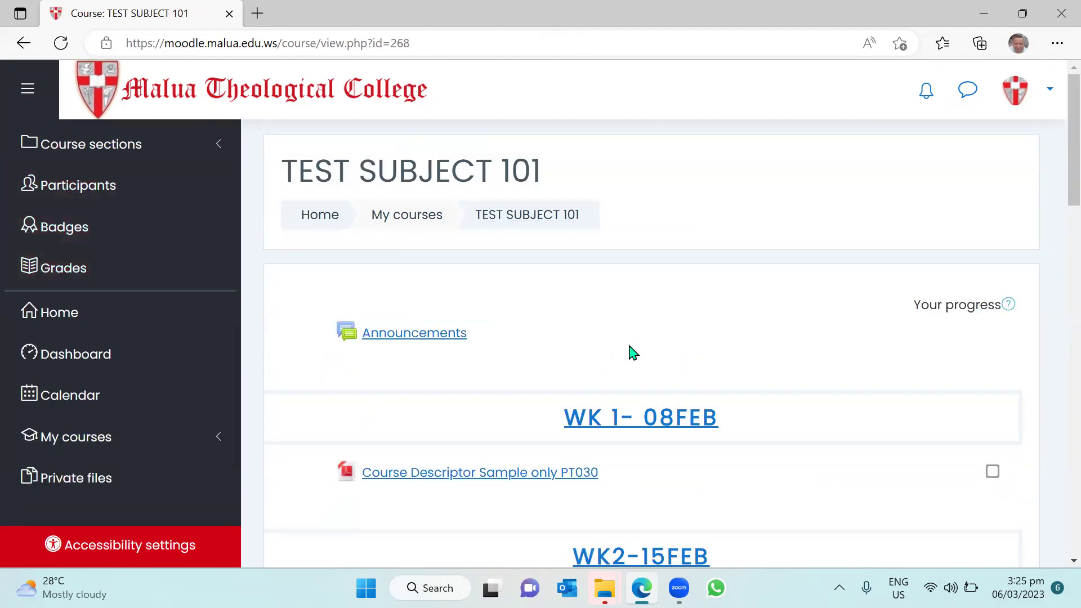
Open the video lesson-Spotlight Initiative link in the WK7-22MAR section and play the video in full screen
scroll(634, 338, "down", 10)
scroll(636, 336, "down", 9)
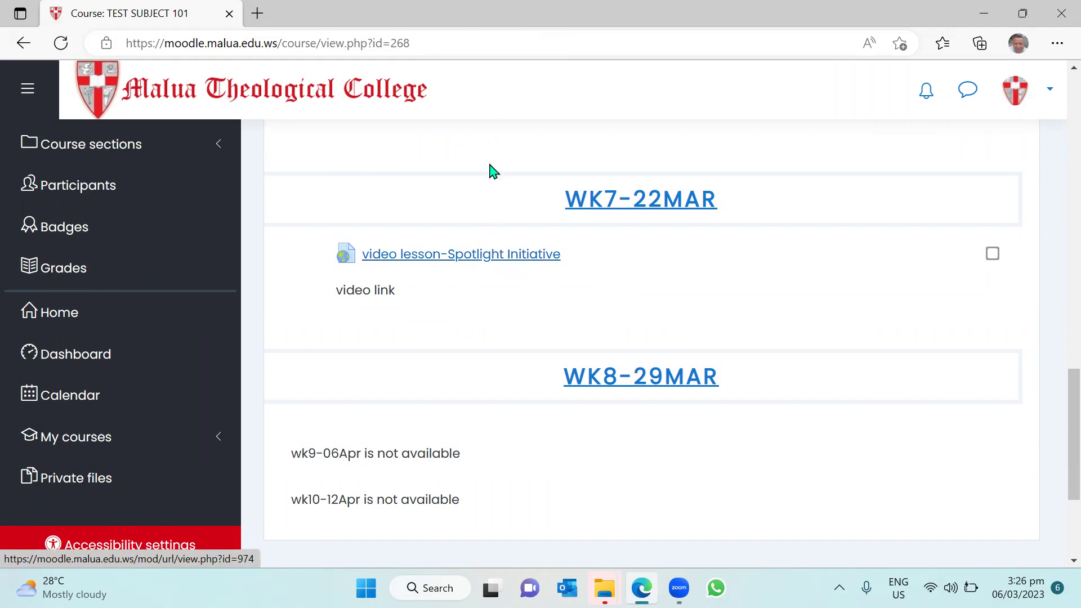
left_click(473, 253)
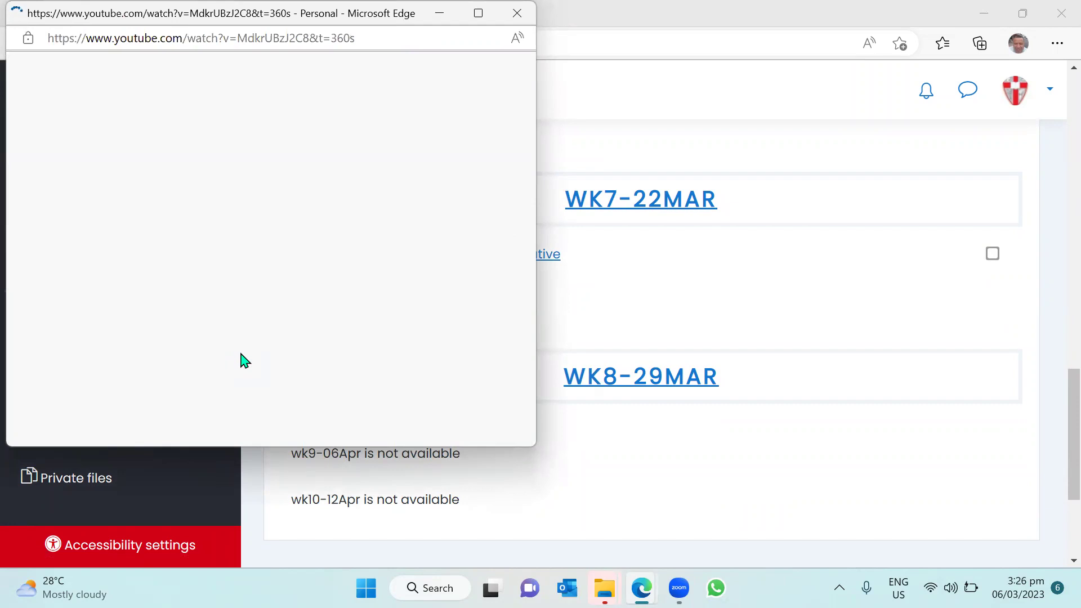
mouse_move(65, 295)
left_mouse_down()
mouse_move(169, 291)
mouse_move(61, 302)
left_mouse_up()
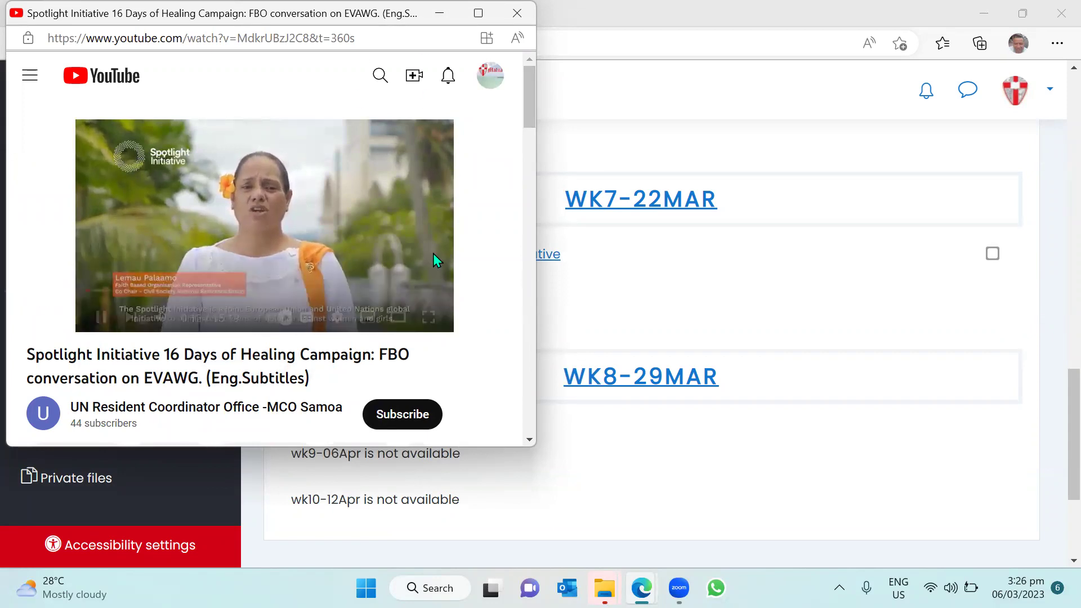
left_click(428, 319)
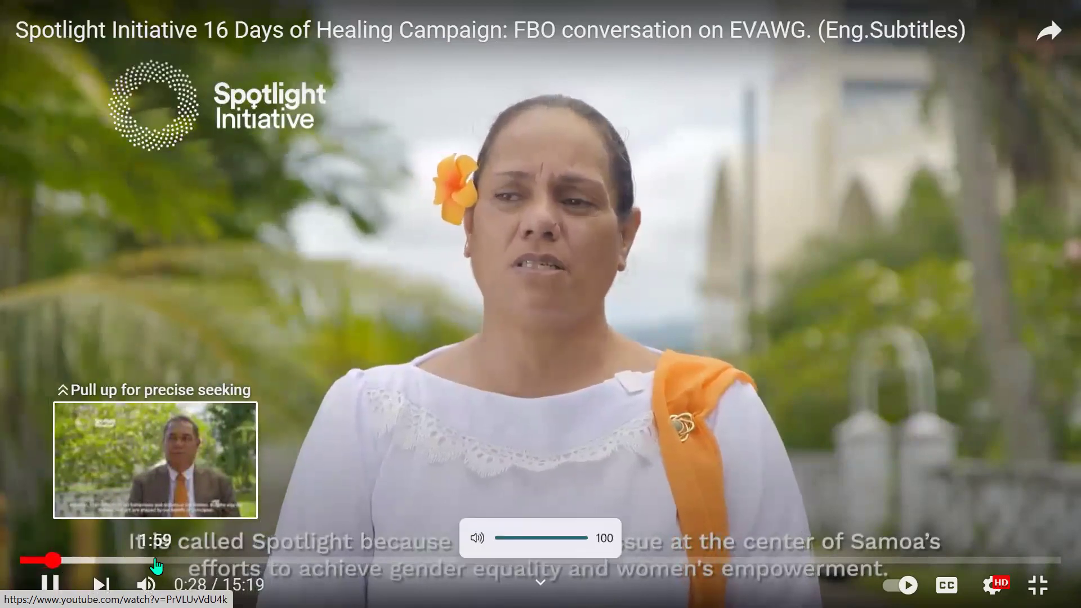
Skip through the Spotlight Initiative video, jumping to 12:28, back to 10:55 and forward again in full screen
left_click(156, 561)
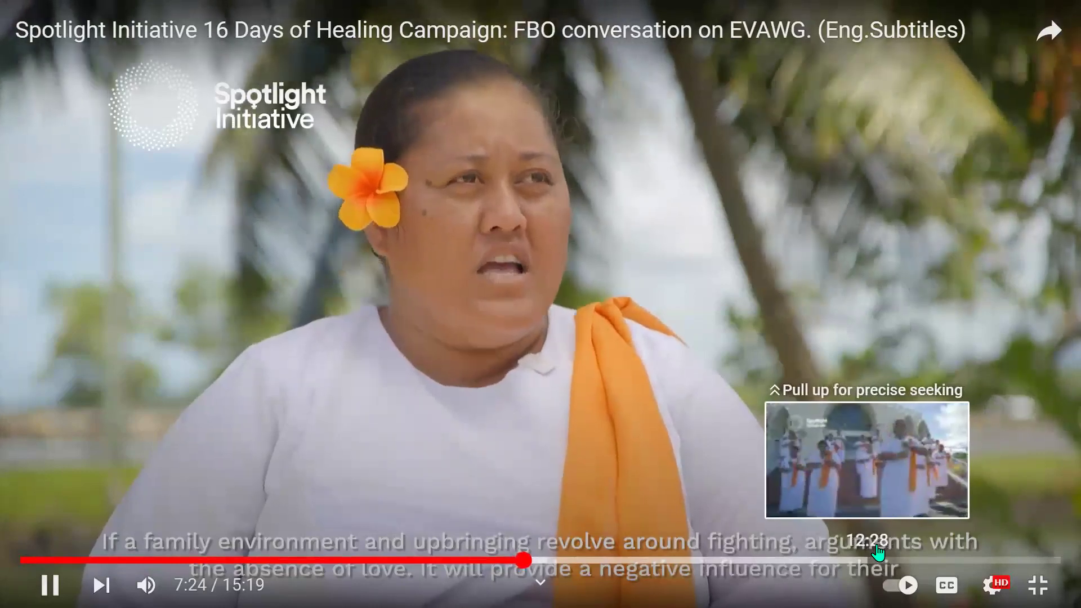
left_click(875, 555)
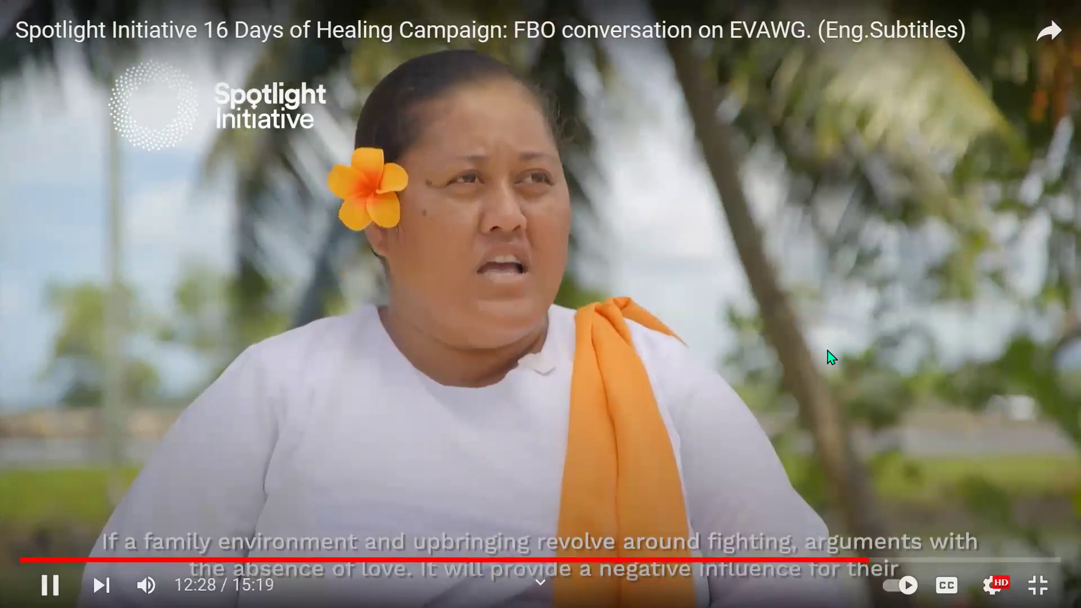
key("Escape")
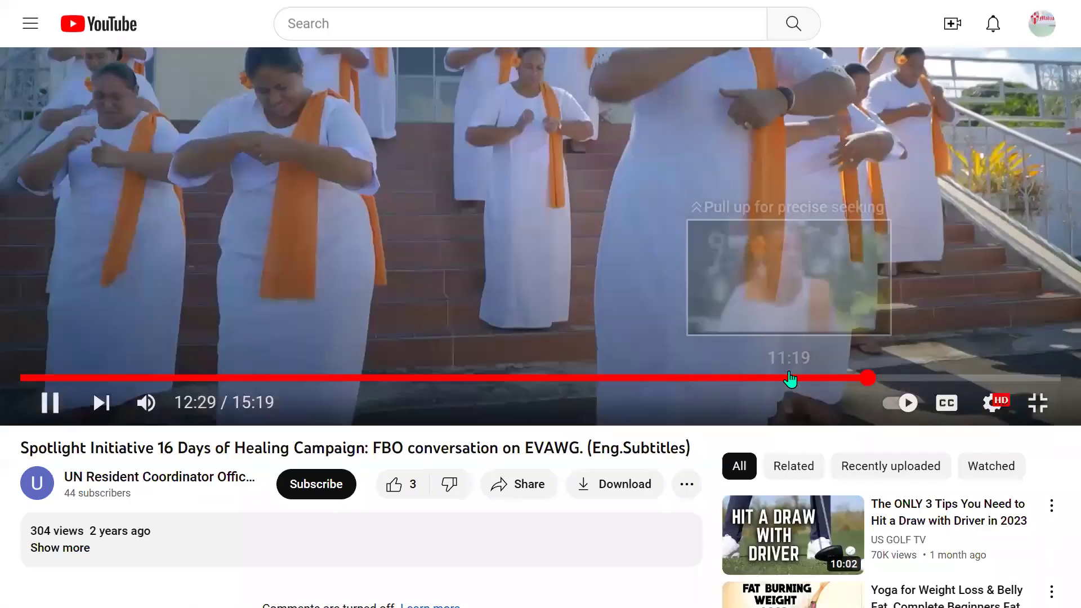
left_click(763, 378)
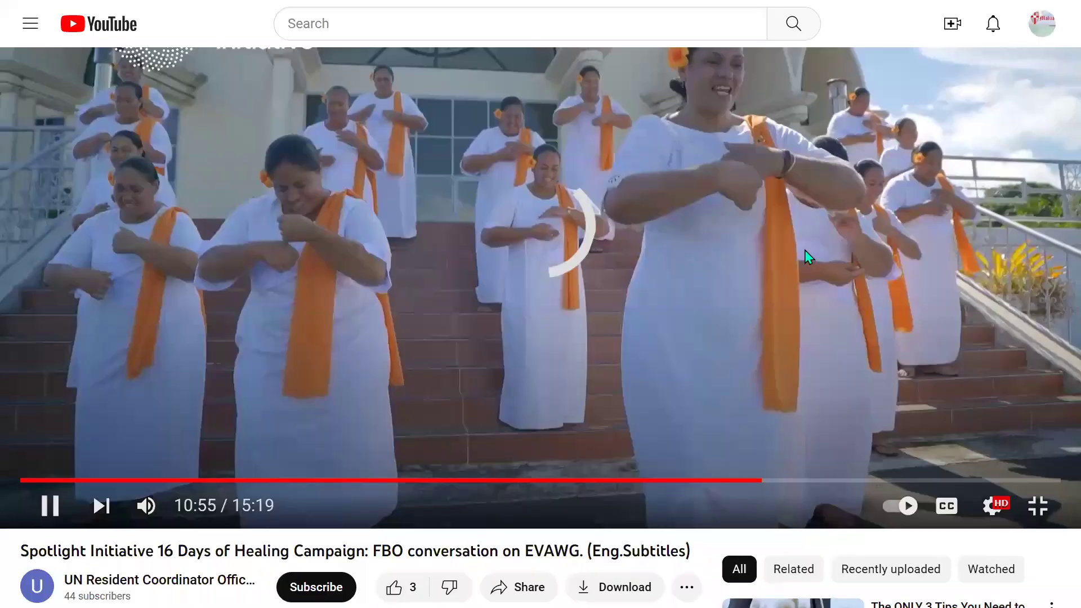
key("f")
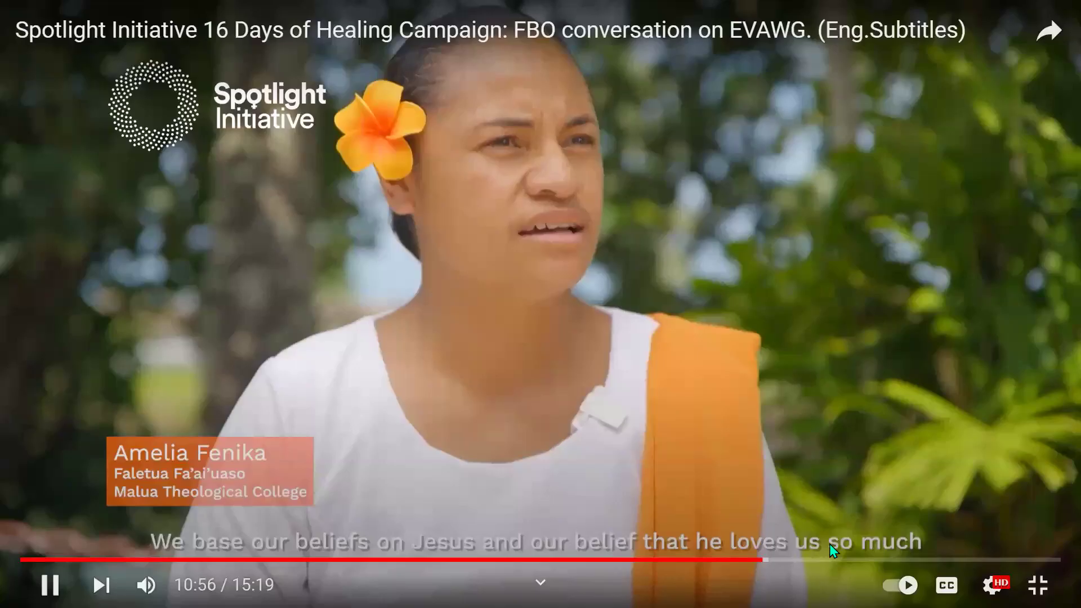
left_click(874, 560)
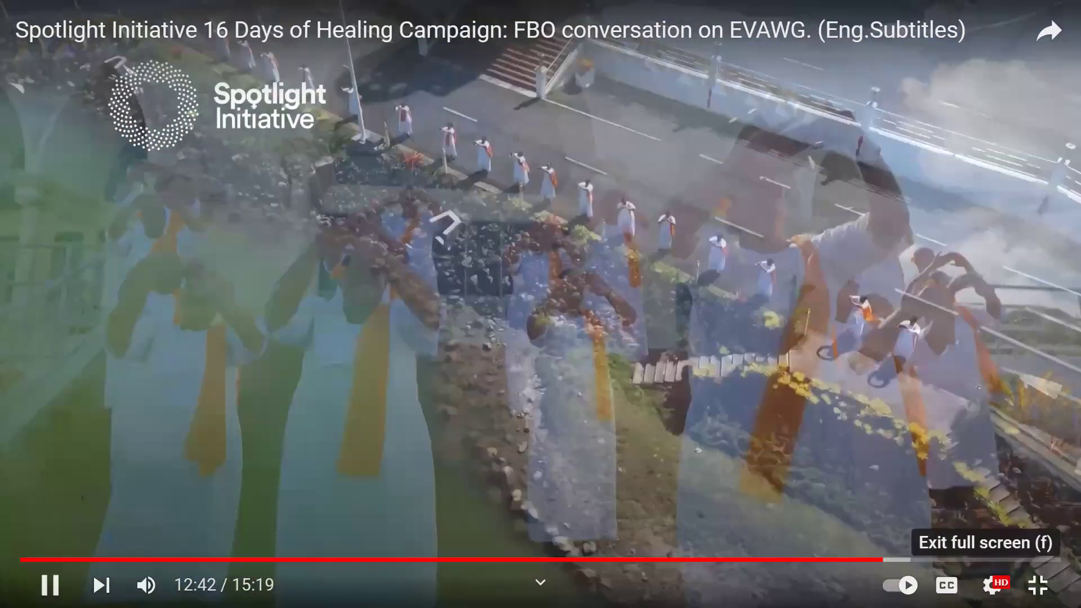
Exit the video's full-screen view and close its window to return to the course page
left_click(1037, 585)
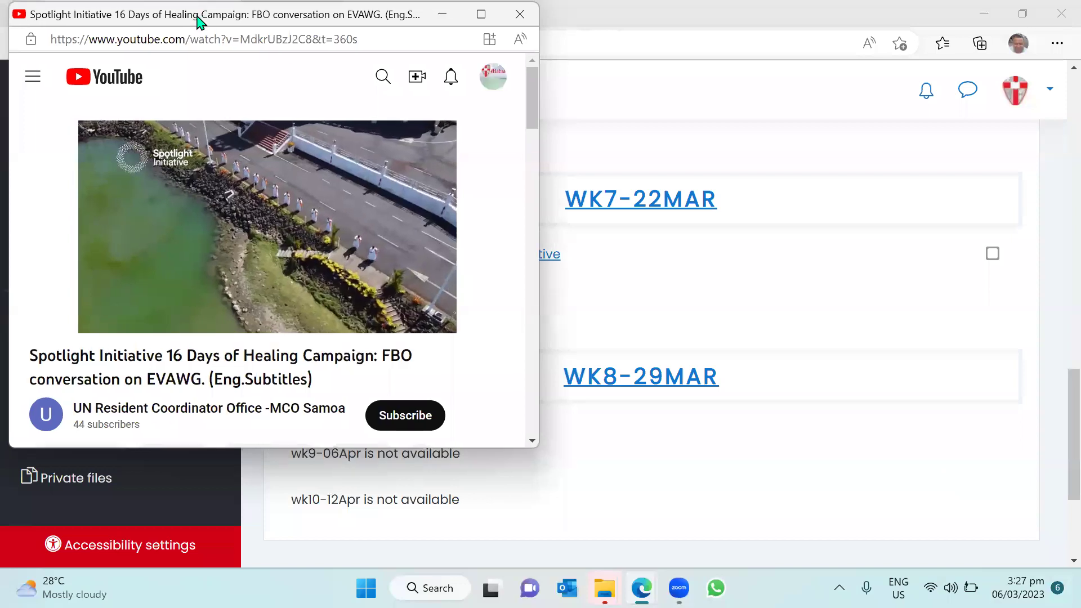
left_click_drag(198, 21, 207, 93)
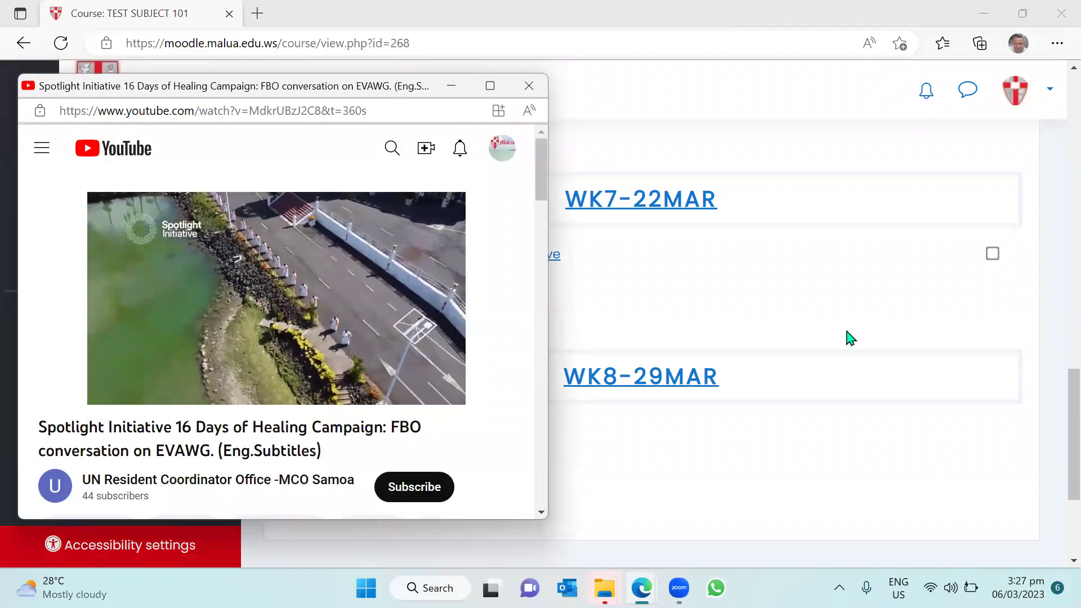
mouse_move(448, 284)
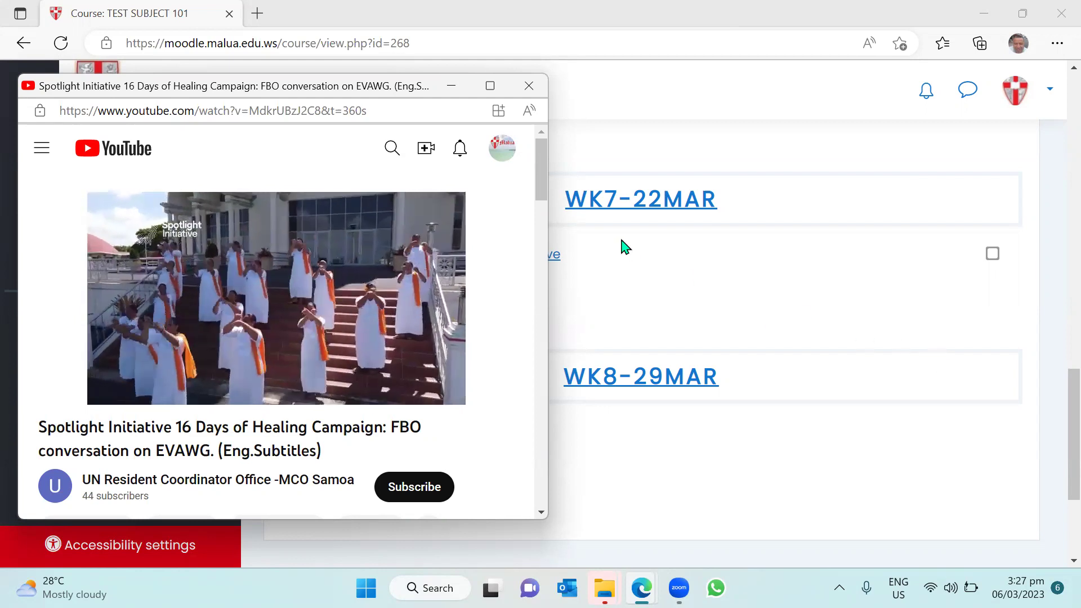
left_click(530, 89)
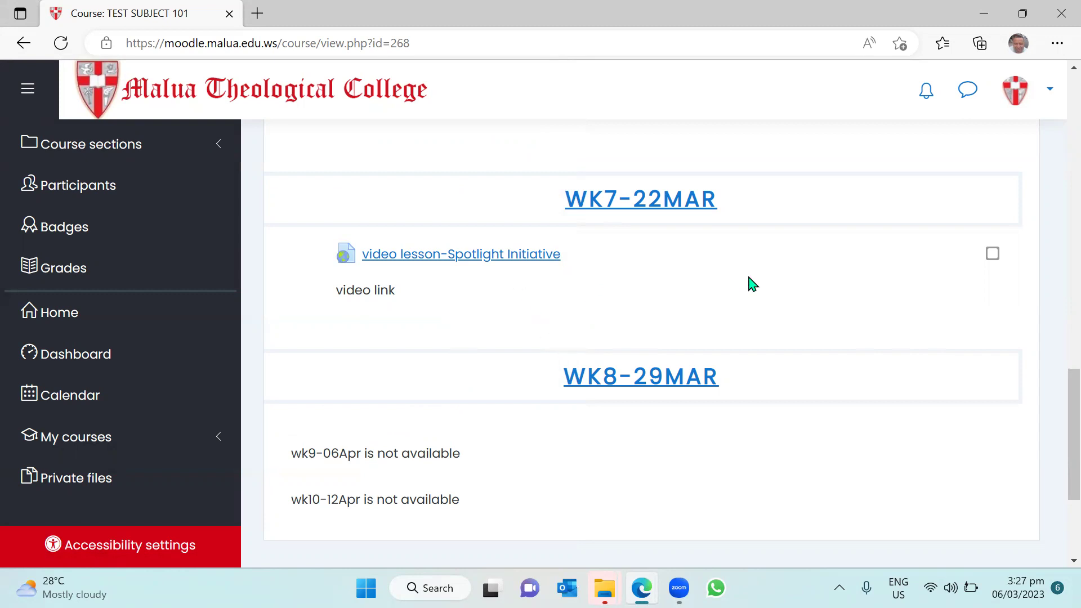
Look over the weekly sections of the TEST SUBJECT 101 course page from WK8-29MAR back up to WK 1-08FEB
scroll(752, 283, "up", 3)
scroll(753, 284, "down", 3)
scroll(753, 285, "down", 3)
scroll(752, 290, "up", 12)
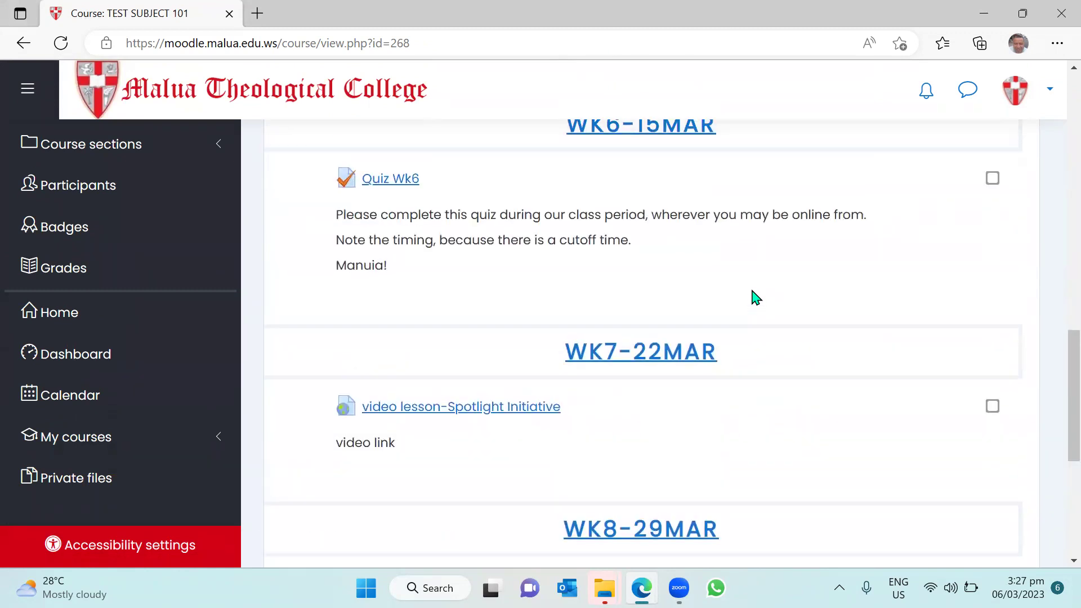
scroll(755, 296, "up", 13)
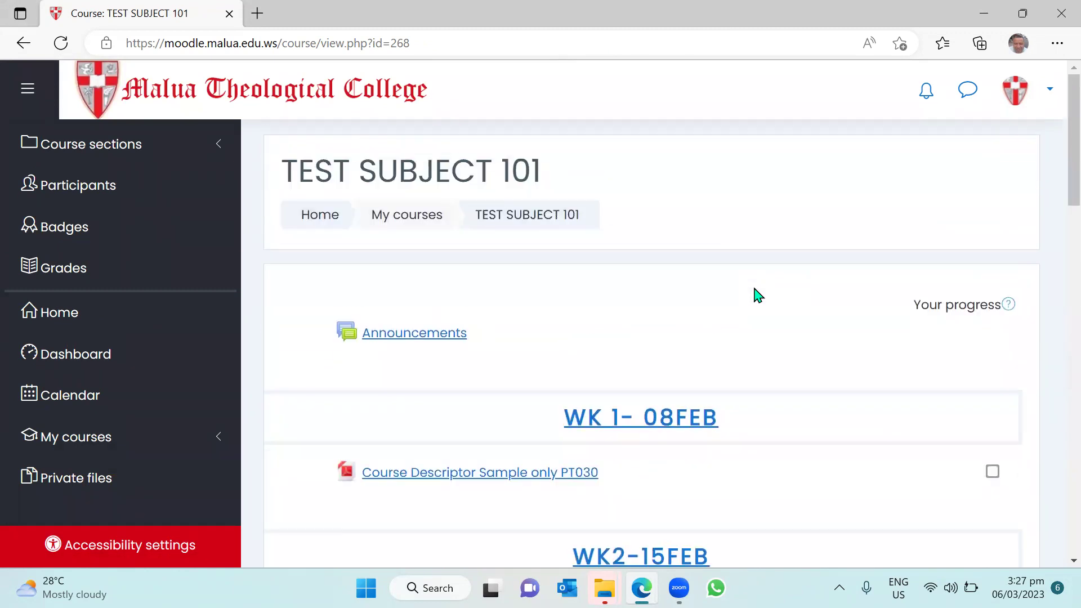
scroll(758, 296, "down", 3)
scroll(751, 292, "up", 1)
scroll(751, 292, "down", 1)
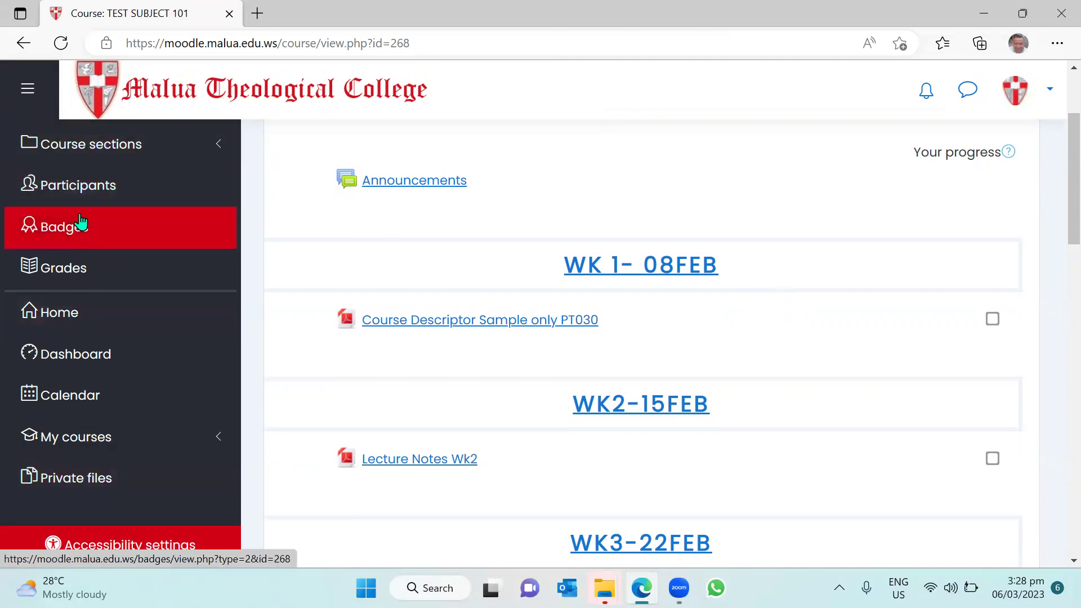
Open the TEST SUBJECT 101 participants list and examine the roles, groups and last access to course
left_click(97, 187)
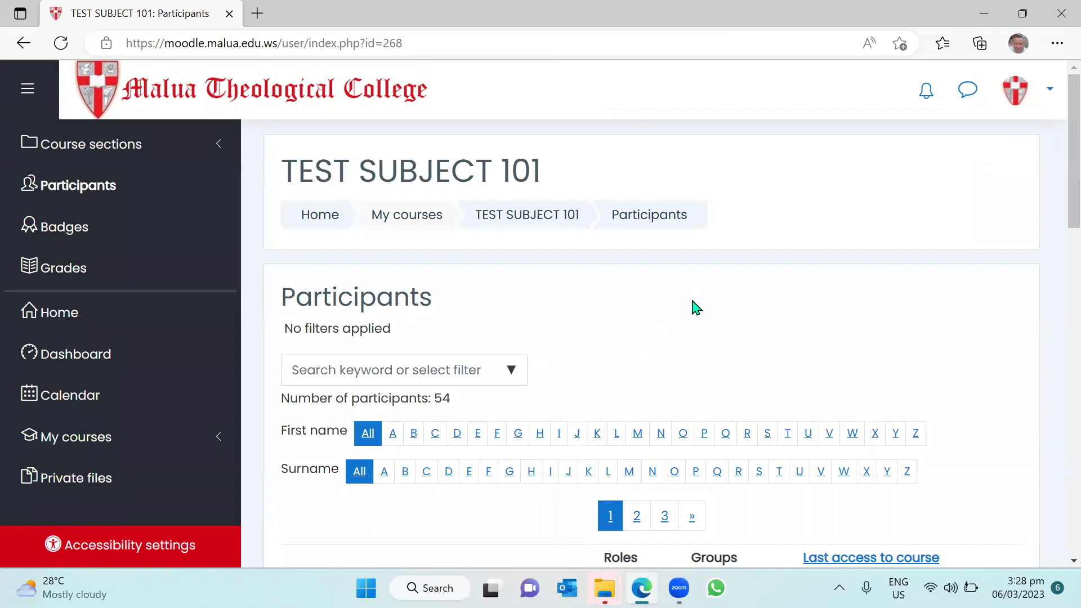
scroll(697, 308, "down", 6)
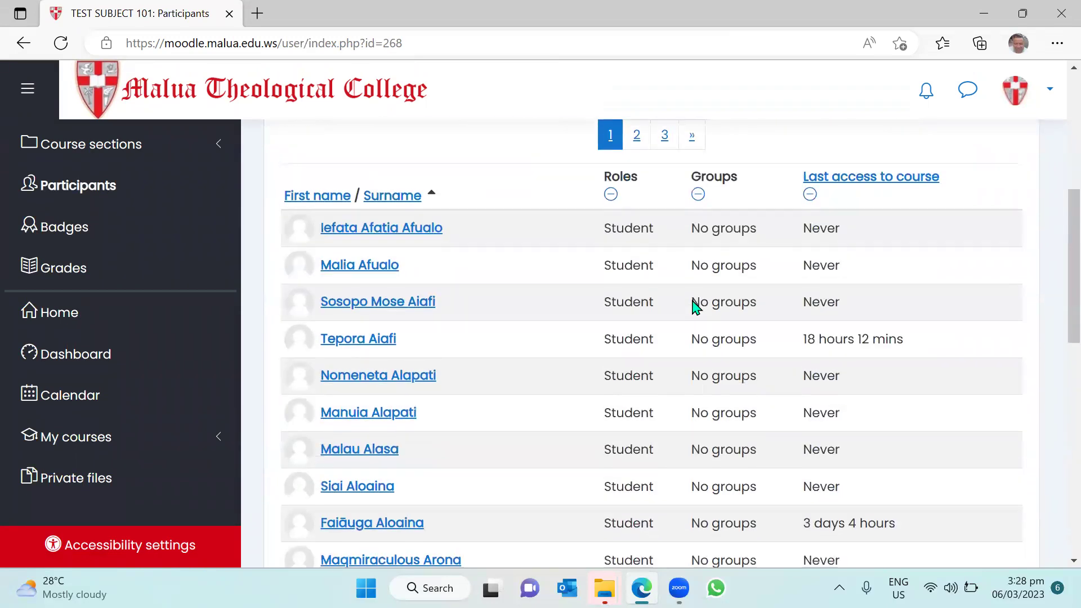
scroll(489, 279, "down", 1)
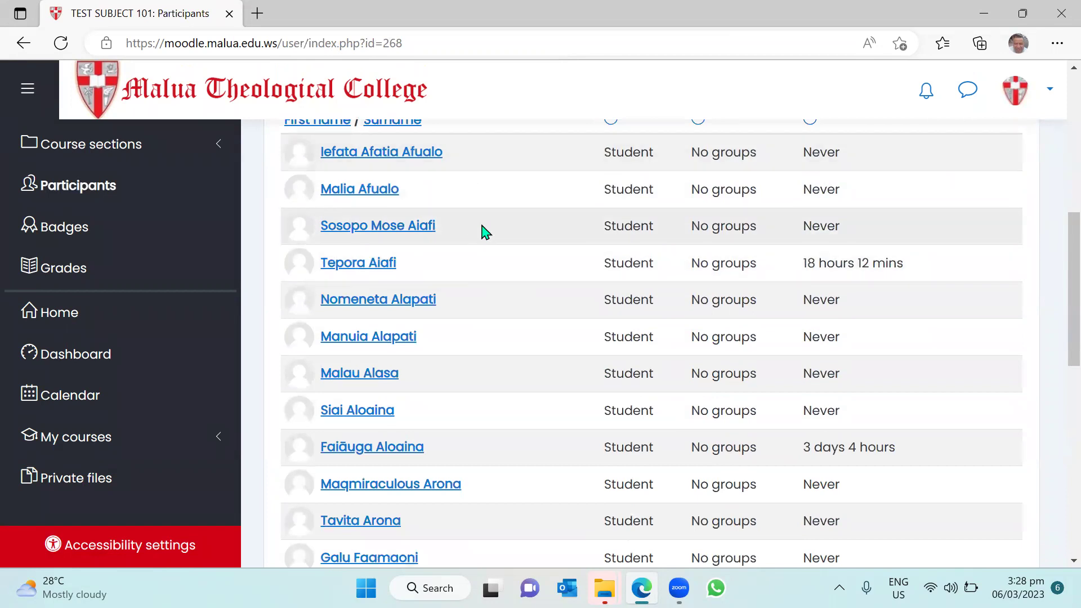
scroll(519, 257, "up", 2)
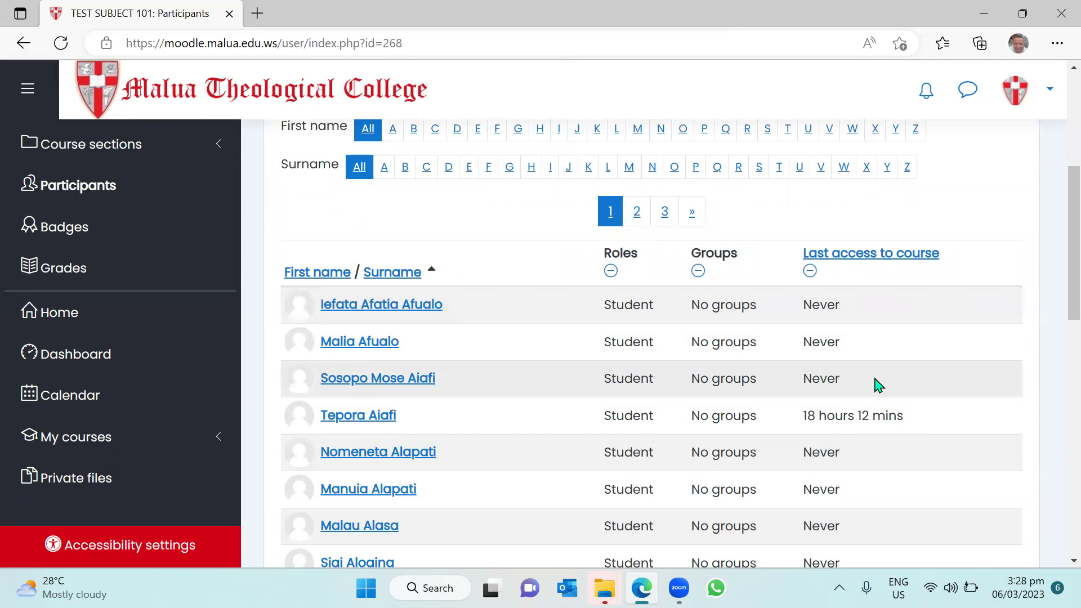
scroll(878, 386, "down", 1)
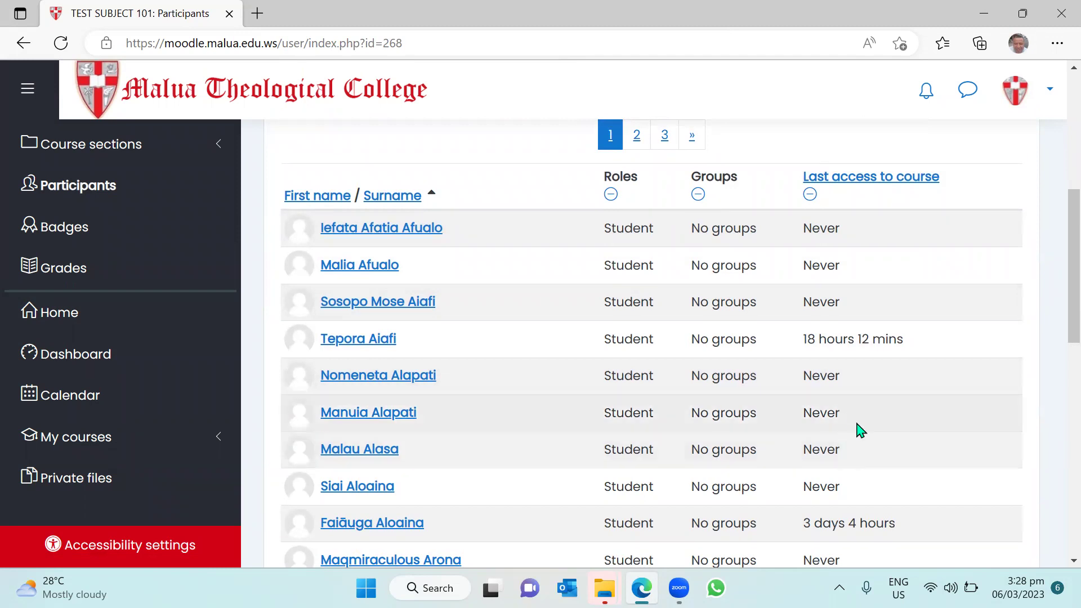
scroll(857, 430, "down", 2)
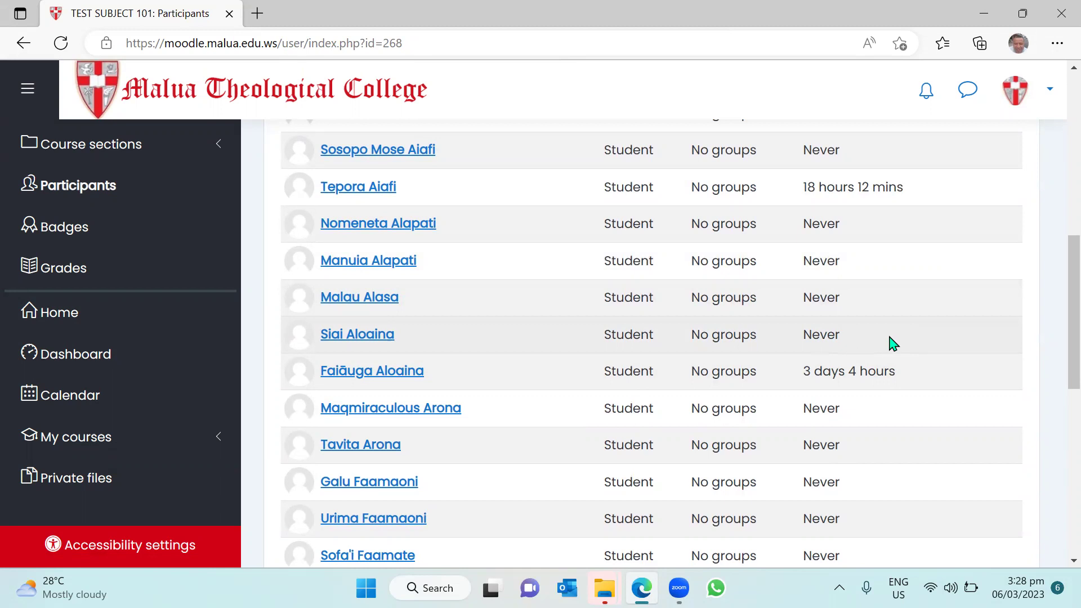
scroll(901, 345, "up", 7)
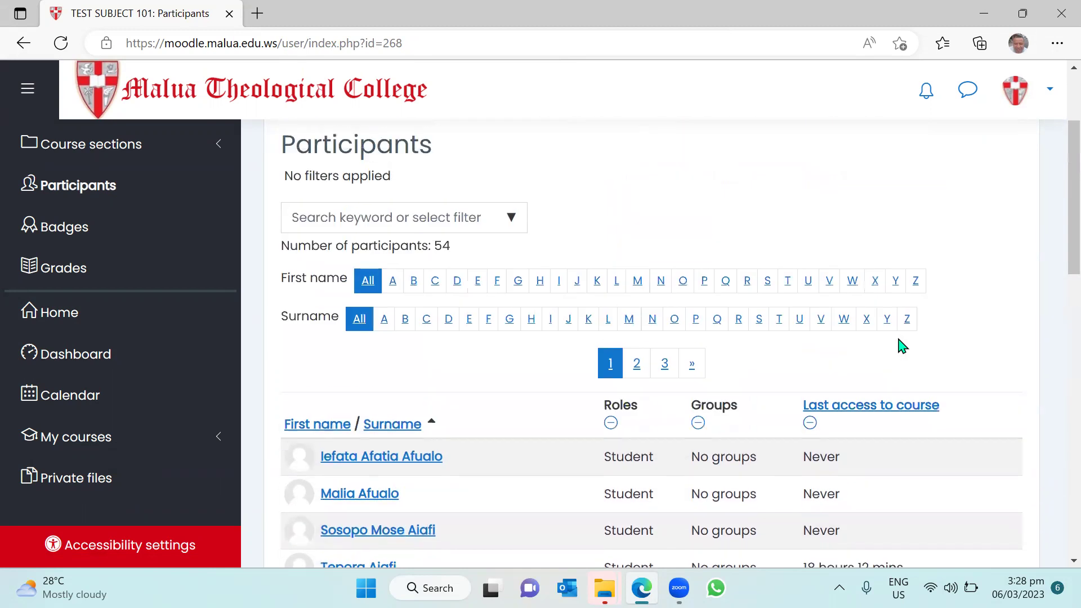
scroll(904, 346, "up", 3)
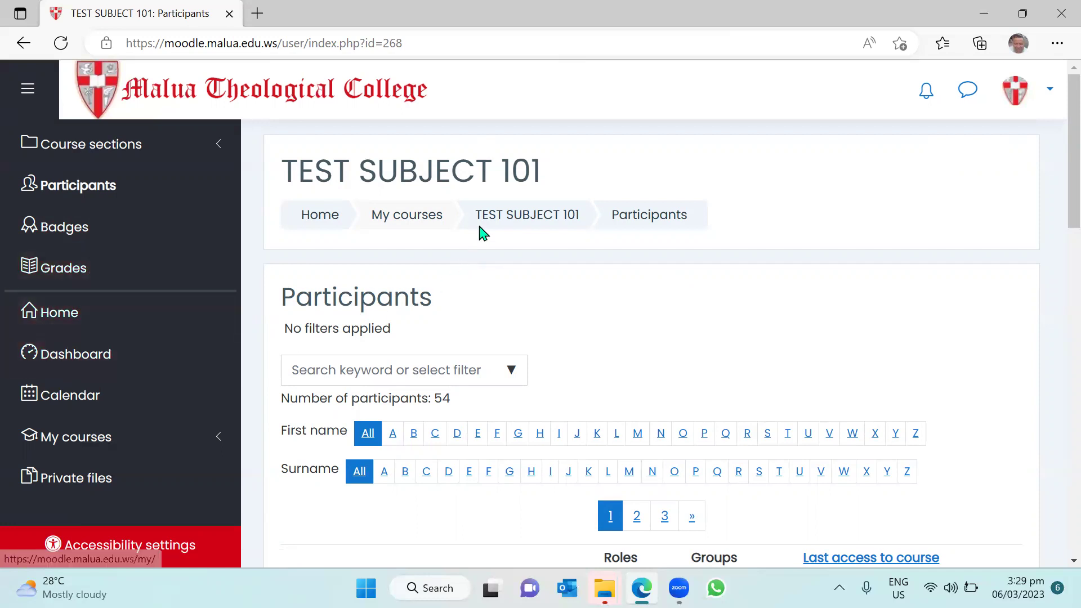
scroll(627, 377, "down", 3)
scroll(507, 315, "up", 3)
Go to the Dashboard and open the OT101 Introduction to the Old Testament course from the course overview
left_click(87, 374)
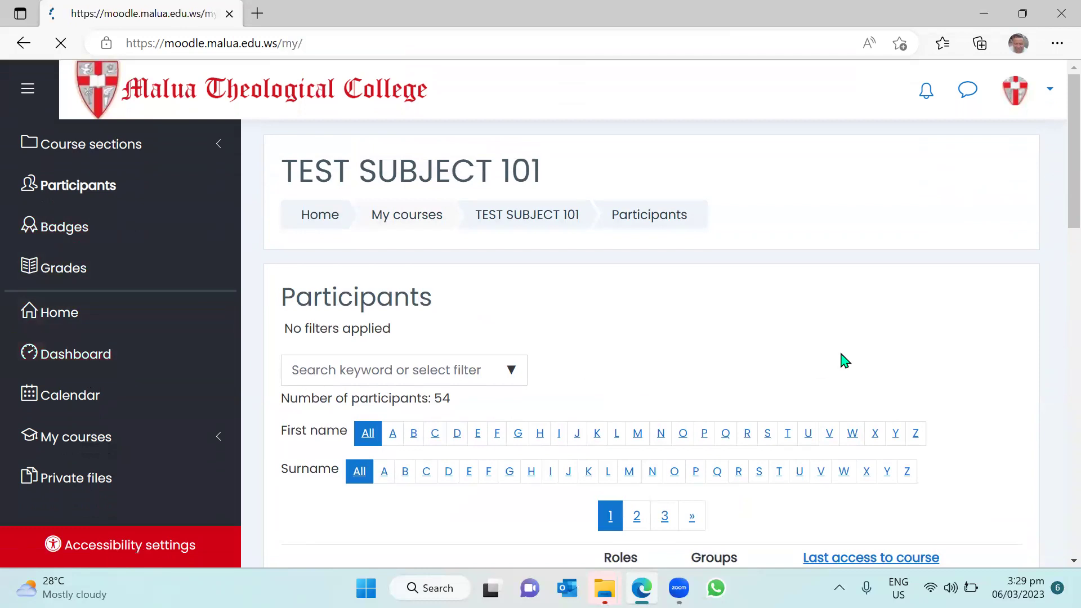
scroll(815, 280, "down", 3)
scroll(818, 280, "down", 5)
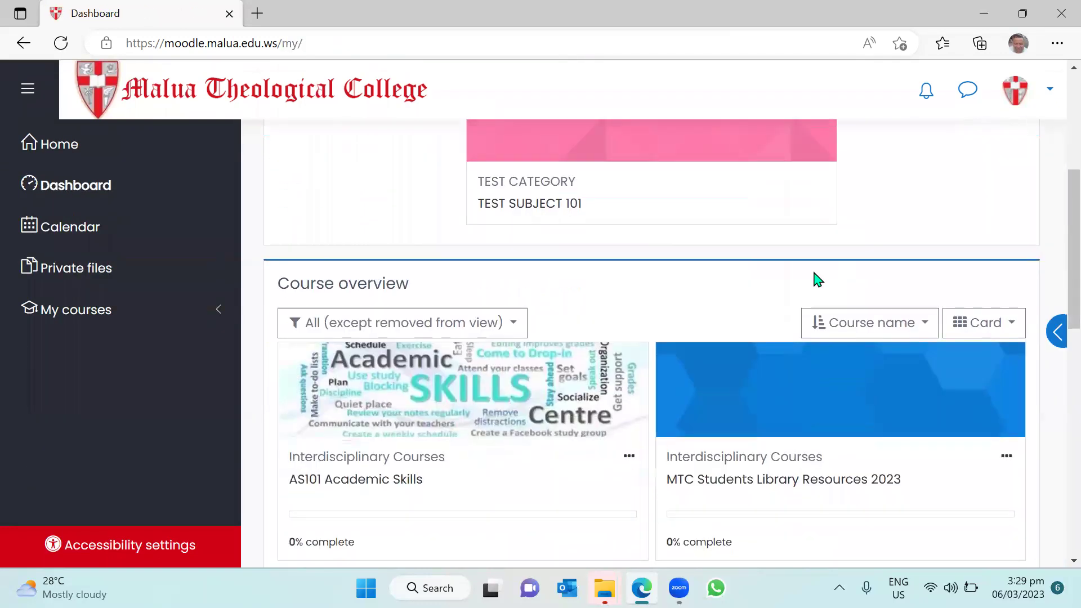
scroll(743, 366, "down", 4)
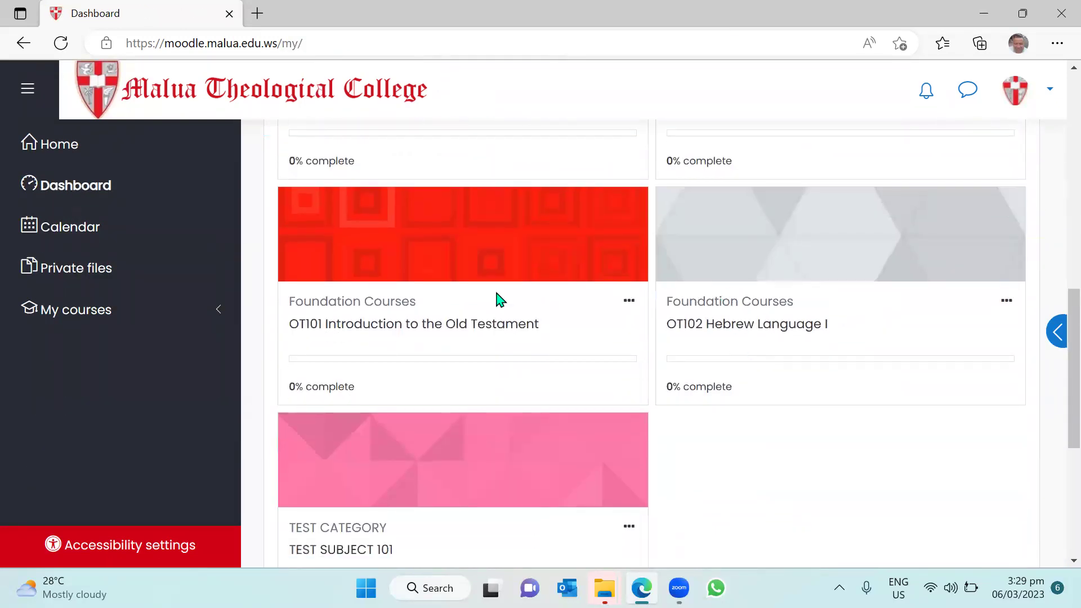
left_click(439, 329)
Review the OT101 course's weekly sections, their notes and the availability of the upcoming weeks
scroll(774, 369, "down", 4)
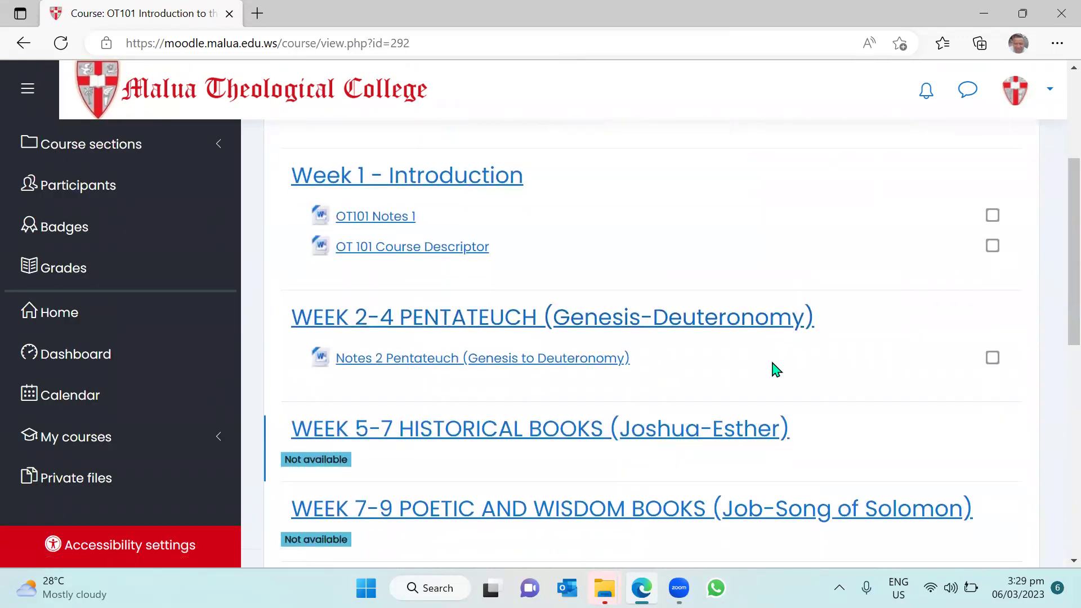
scroll(776, 369, "up", 3)
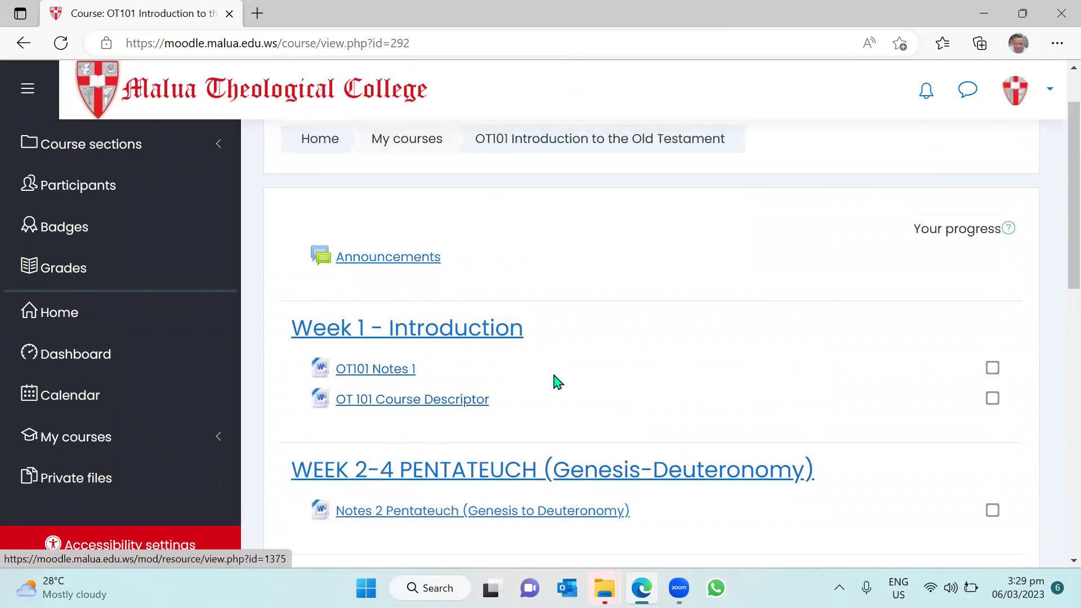
scroll(568, 387, "down", 1)
scroll(568, 387, "down", 4)
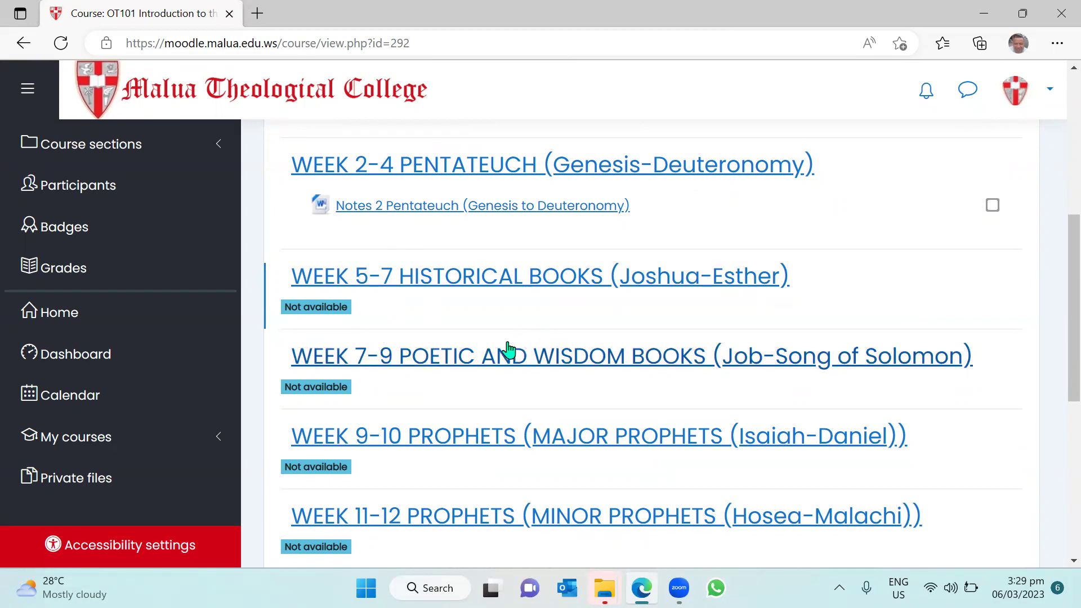
scroll(519, 353, "down", 4)
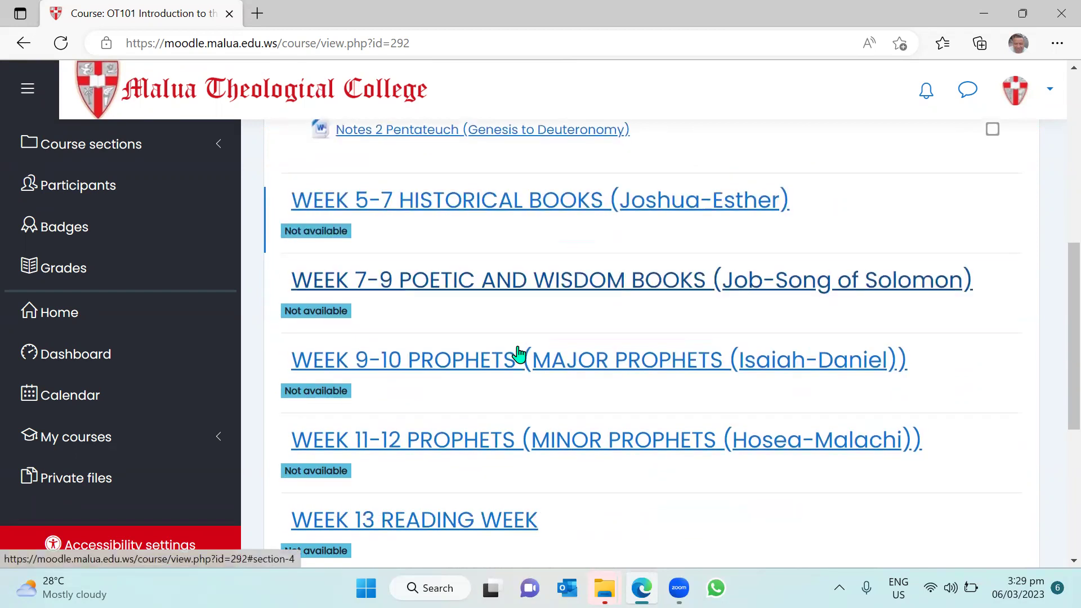
Return from the OT101 course to the Dashboard and open the OT102 Hebrew Language I course from the course overview
scroll(520, 353, "up", 9)
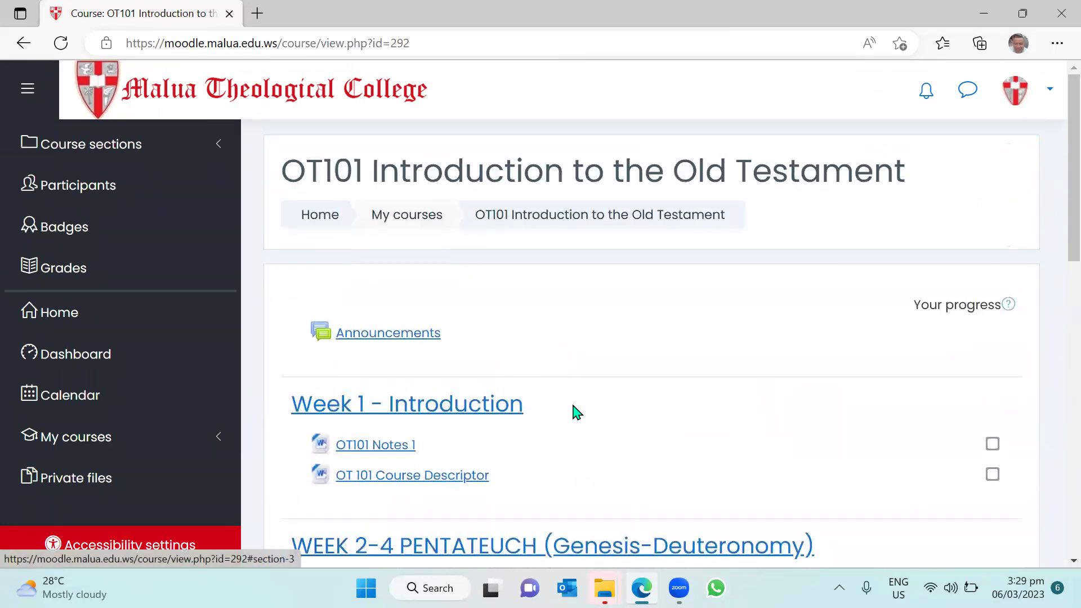
scroll(597, 428, "down", 4)
scroll(613, 416, "up", 4)
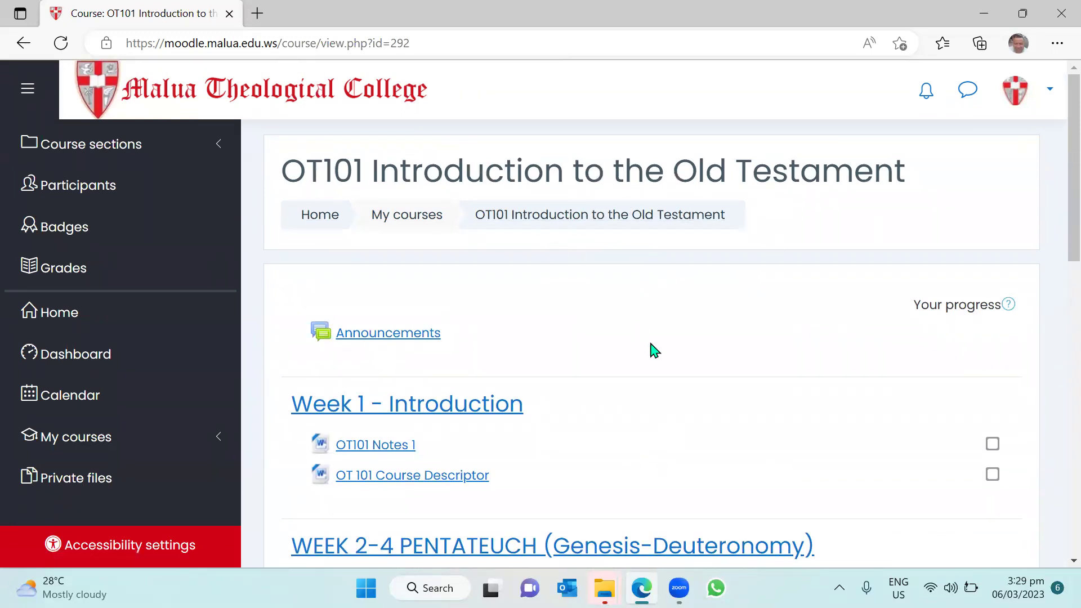
left_click(106, 356)
scroll(549, 372, "down", 6)
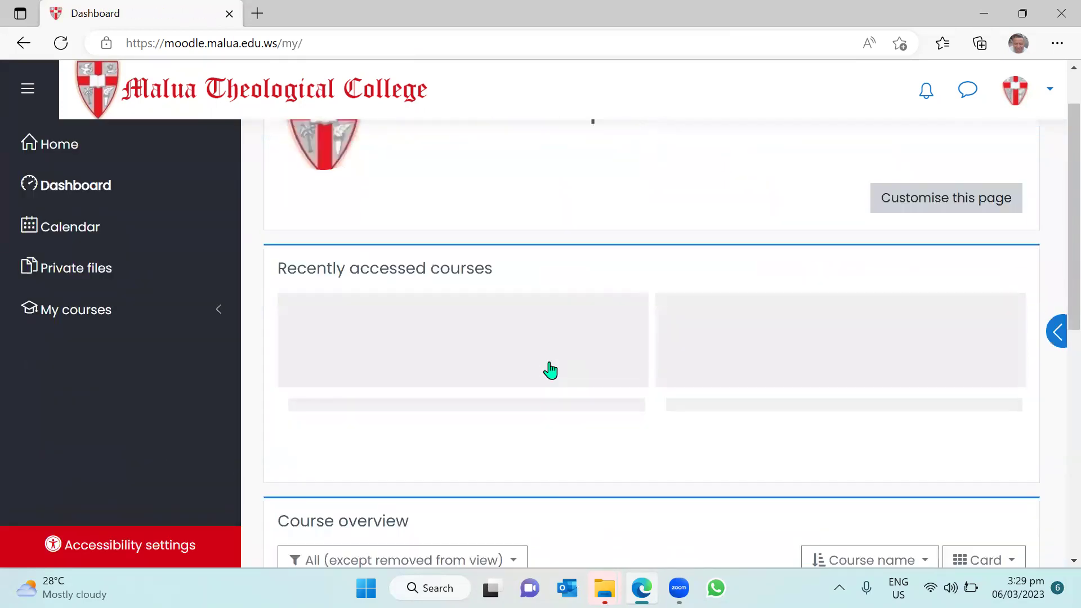
scroll(549, 369, "down", 6)
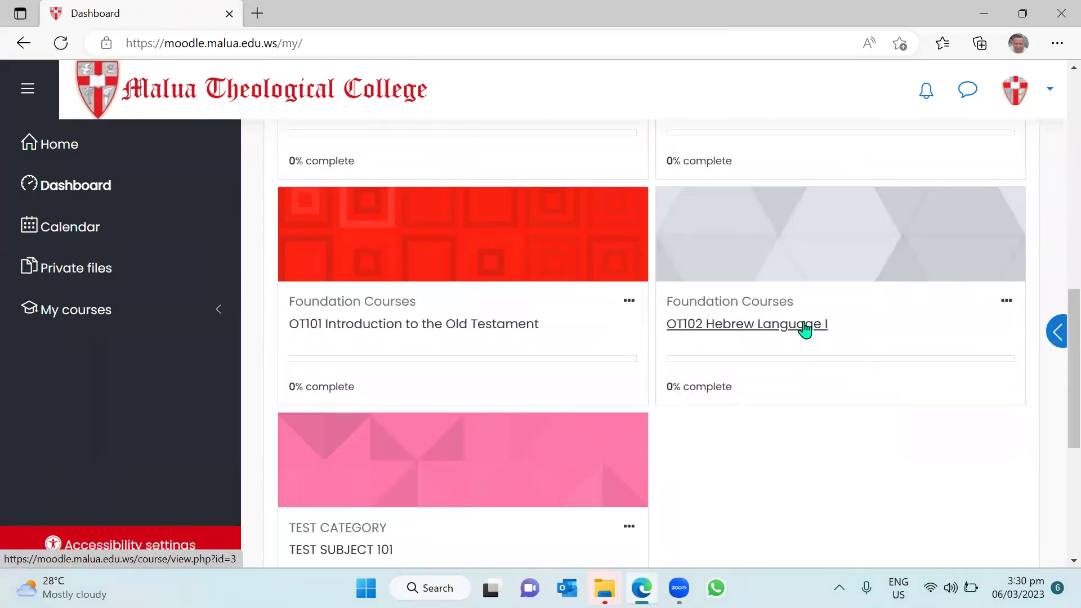
left_click(802, 326)
Open the Week 1 alphabet and transliteration PDF in OT102, look through its pages and viewing options, and close it
scroll(805, 327, "down", 4)
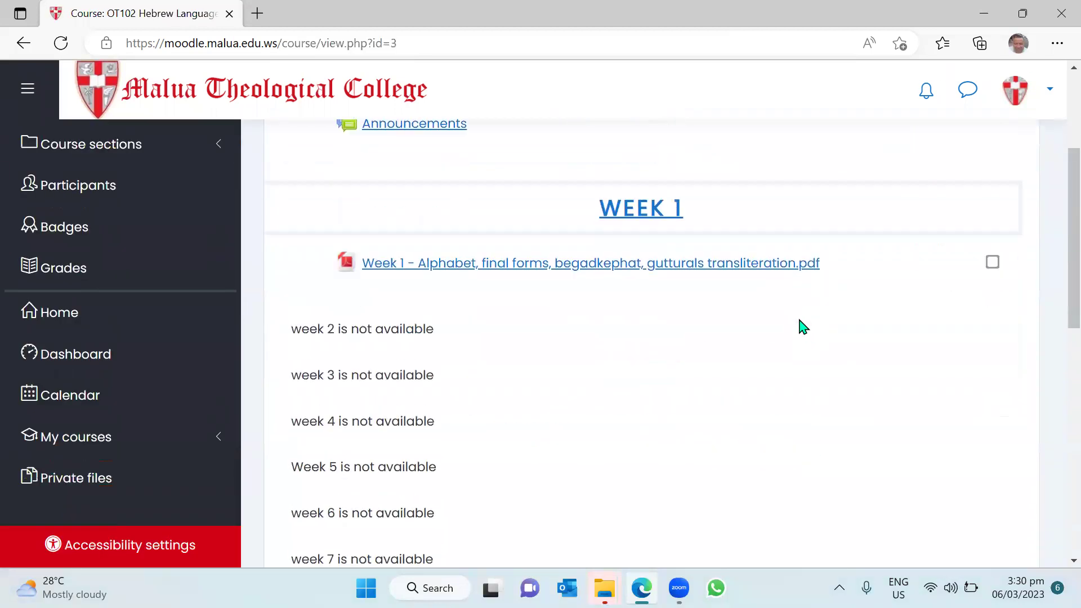
left_click(534, 251)
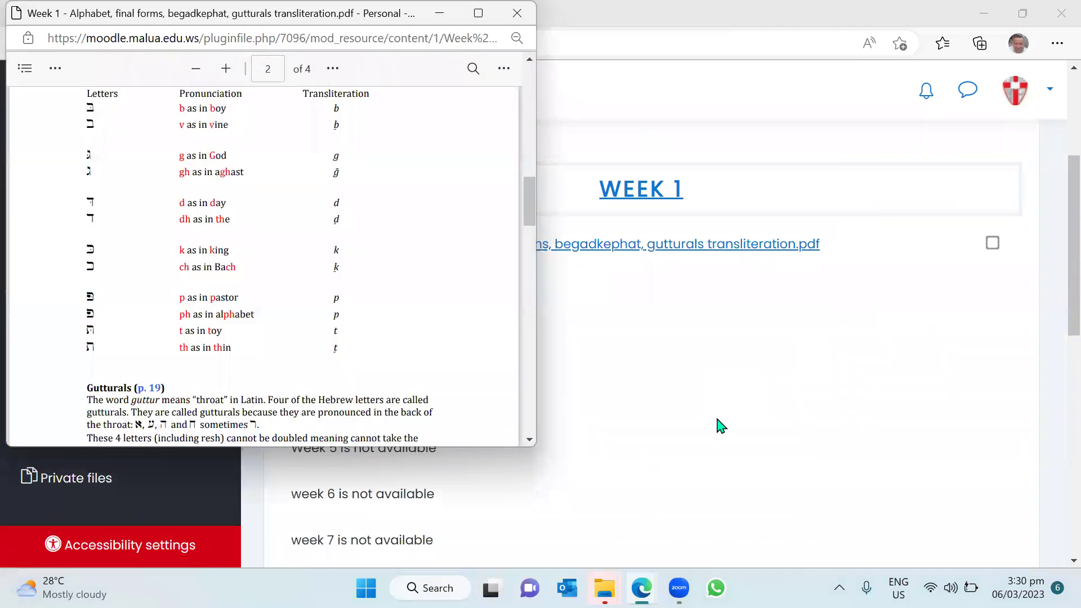
scroll(413, 232, "up", 10)
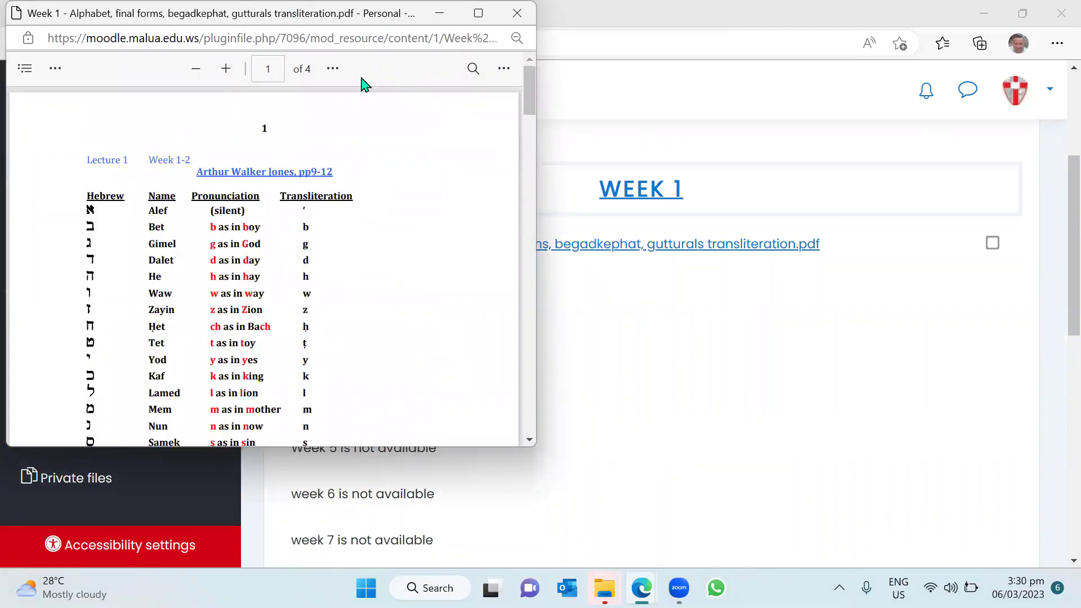
scroll(444, 298, "down", 12)
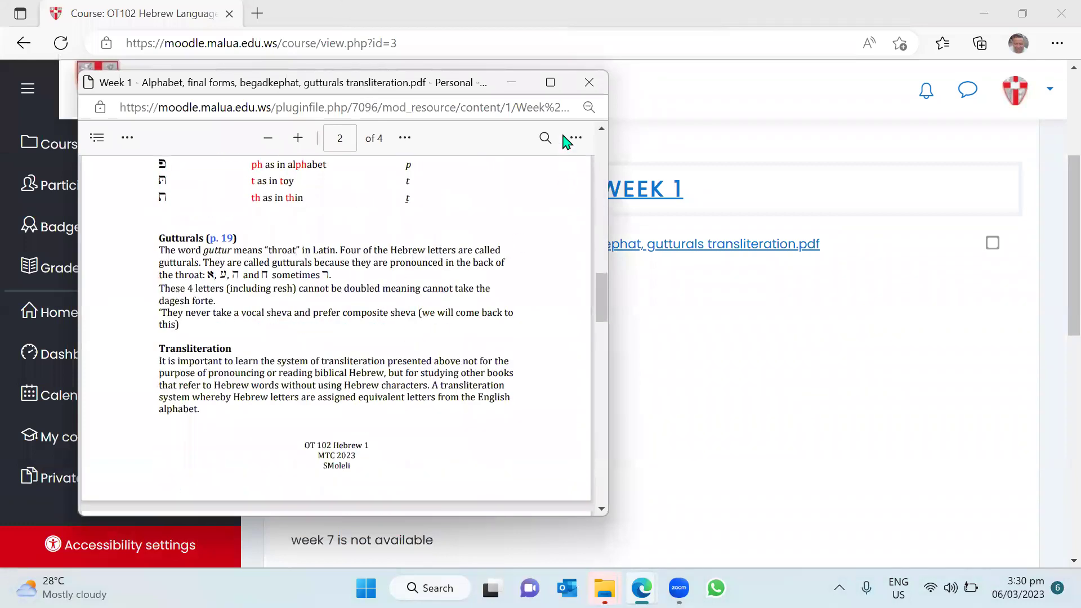
left_click(576, 138)
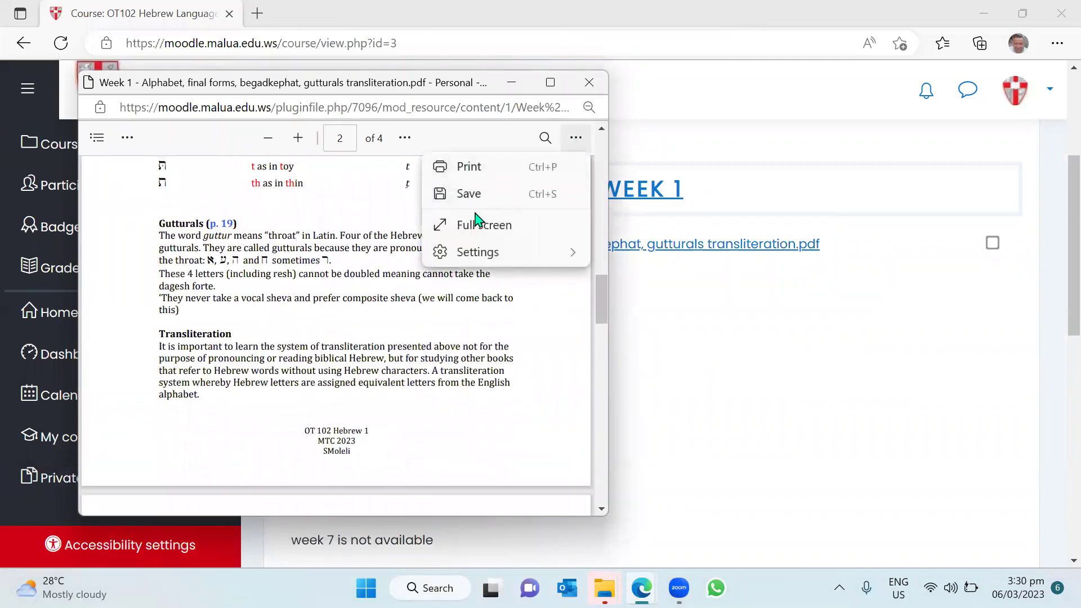
left_click(589, 82)
left_click(589, 83)
Open the OT102 Hebrew Language I participants list and examine the roles, groups and last access to course
scroll(754, 234, "up", 4)
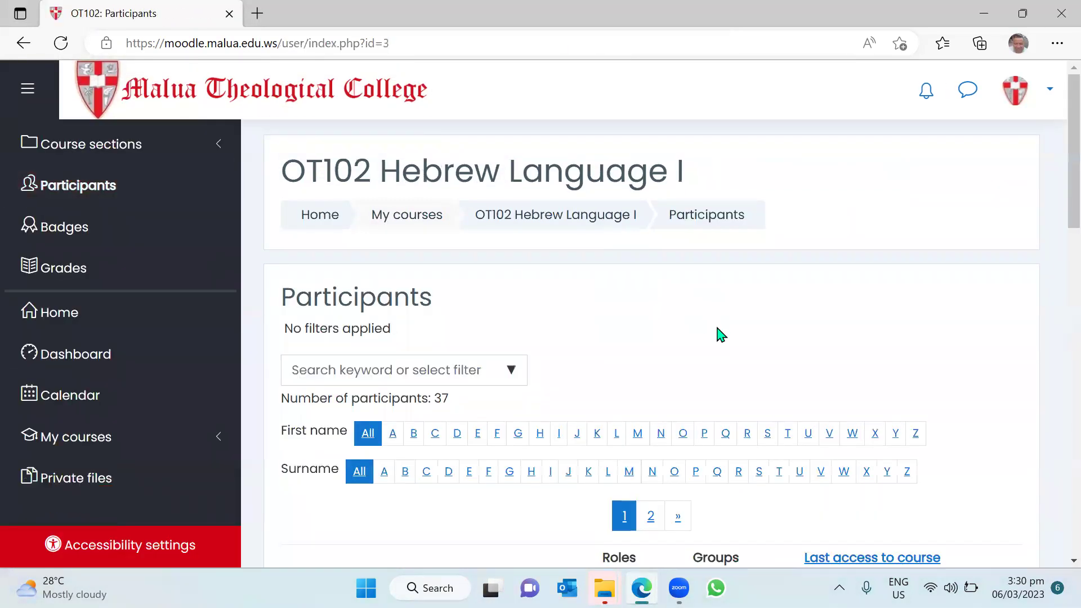
scroll(722, 335, "down", 5)
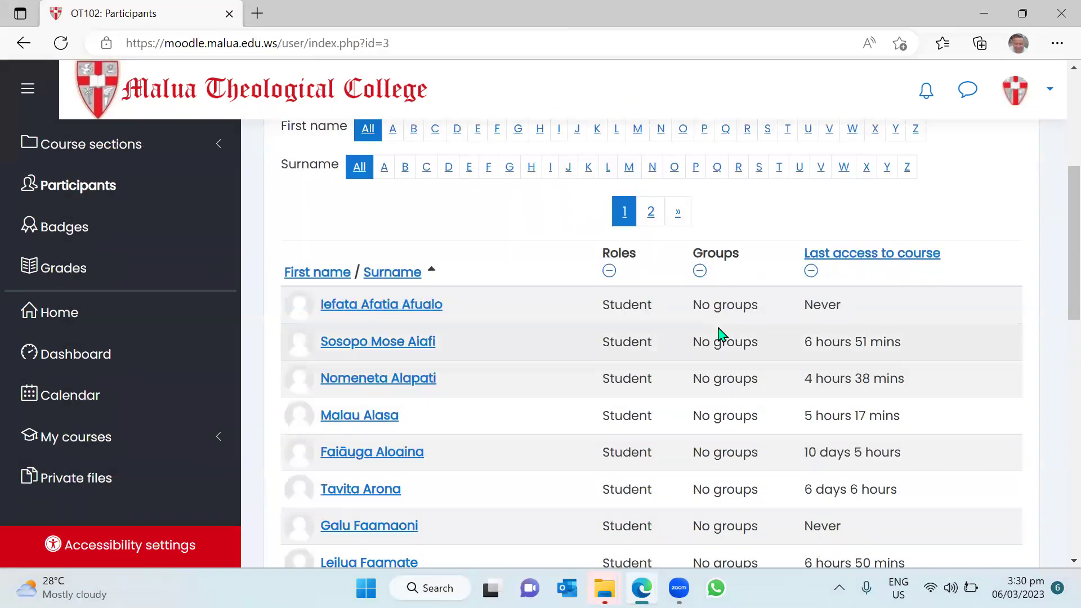
scroll(721, 335, "down", 1)
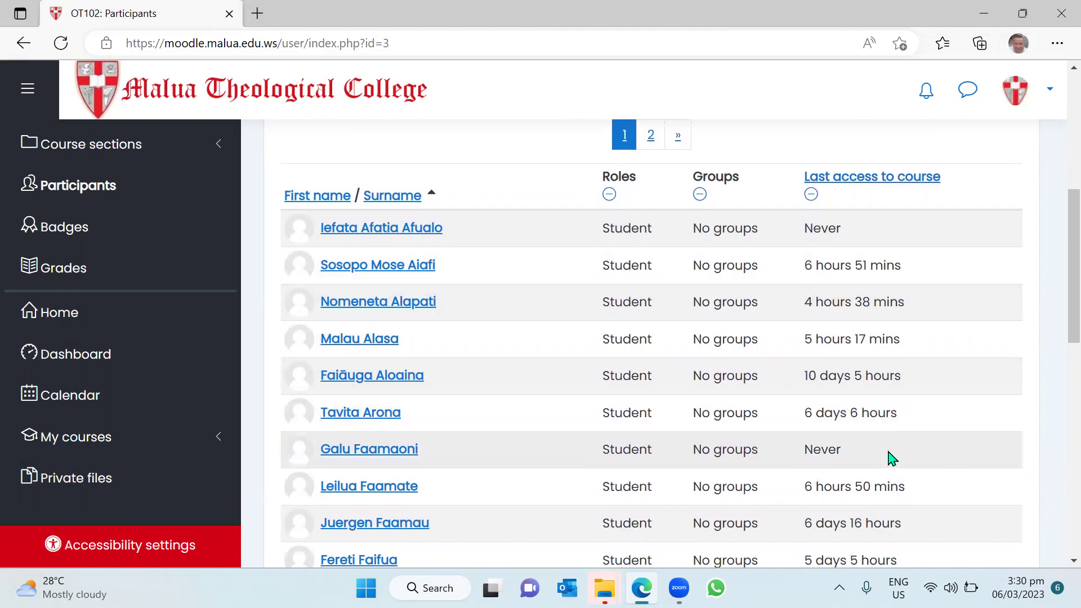
scroll(954, 357, "down", 5)
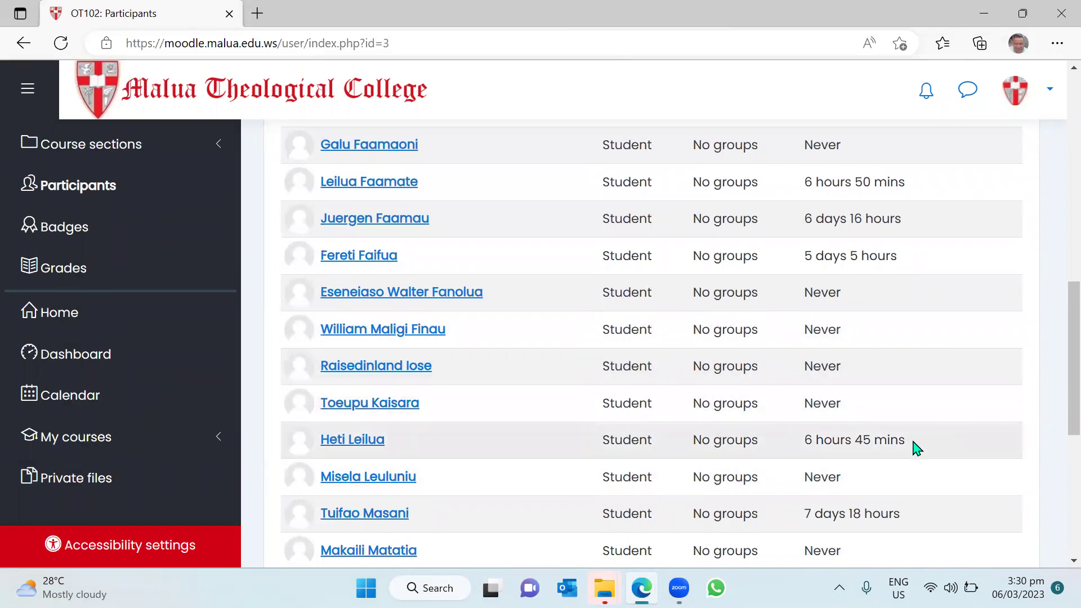
scroll(918, 448, "up", 10)
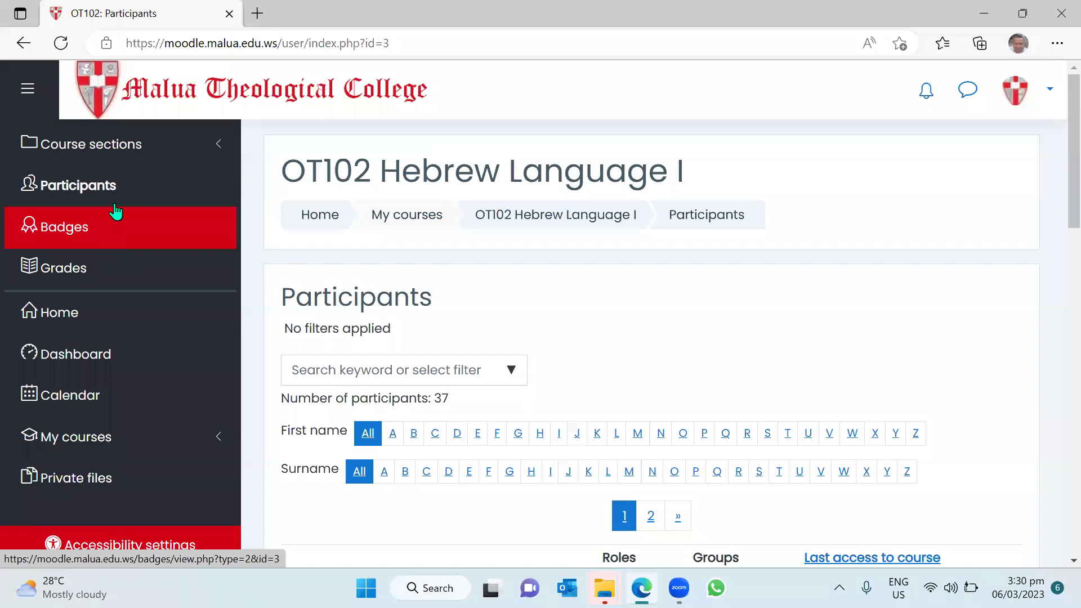
Go back to the OT102 Hebrew Language I course page, reopen the Week 1 PDF and close it
left_click(511, 215)
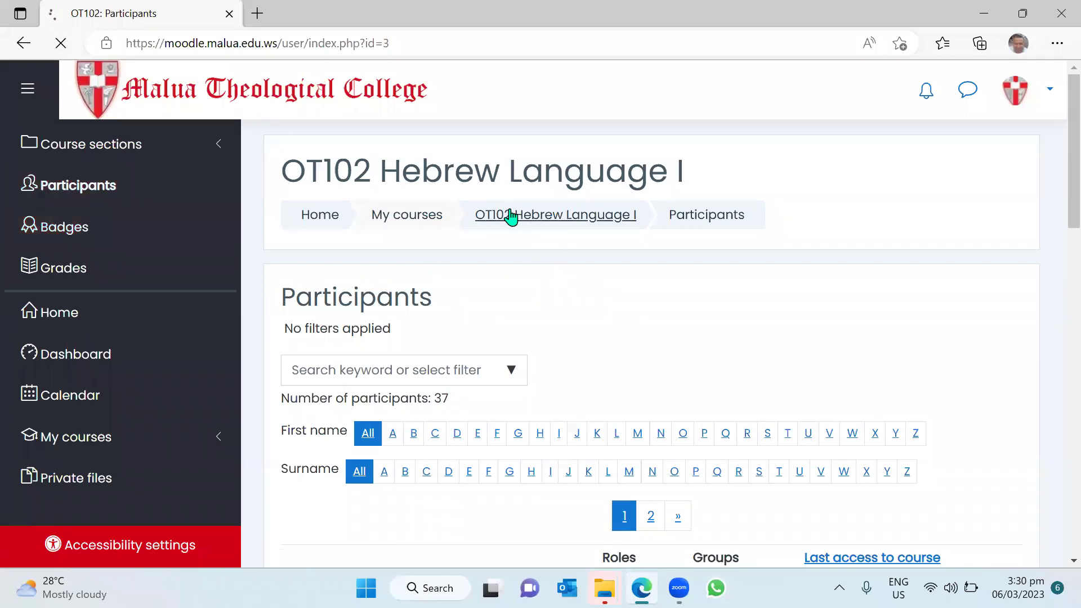
left_click(535, 475)
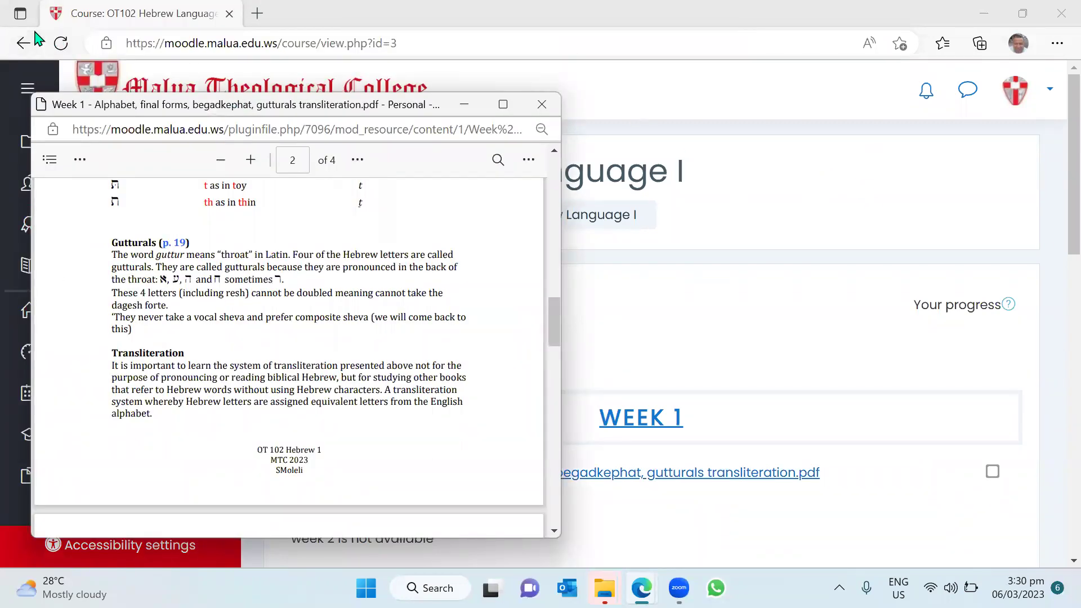
left_click(542, 107)
Review the OT102 course's weekly sections and their availability from Week 1 to week 15
scroll(820, 319, "down", 8)
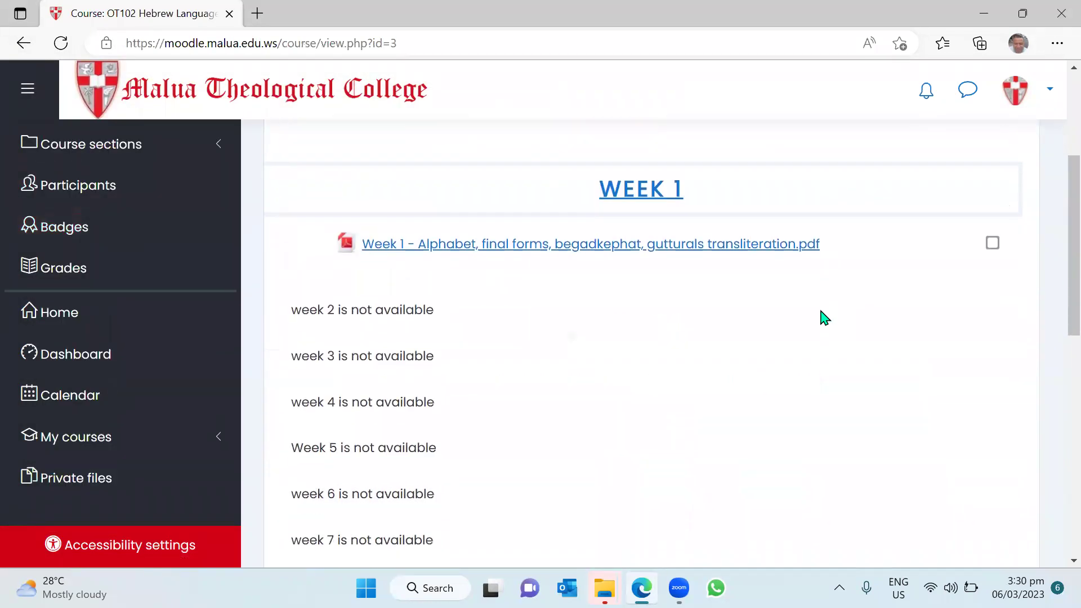
scroll(821, 318, "down", 3)
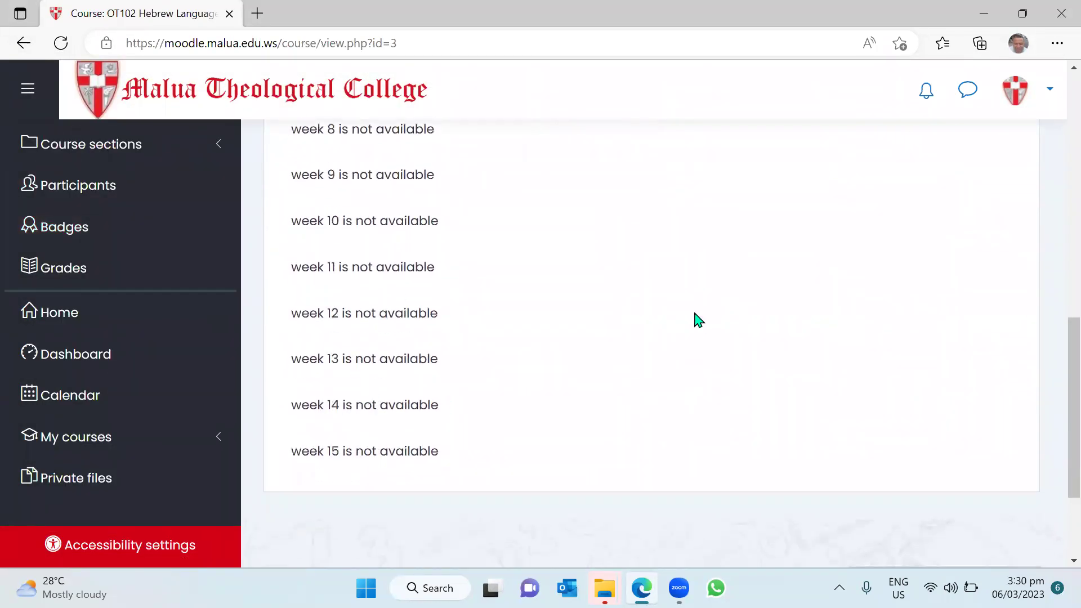
scroll(694, 285, "up", 11)
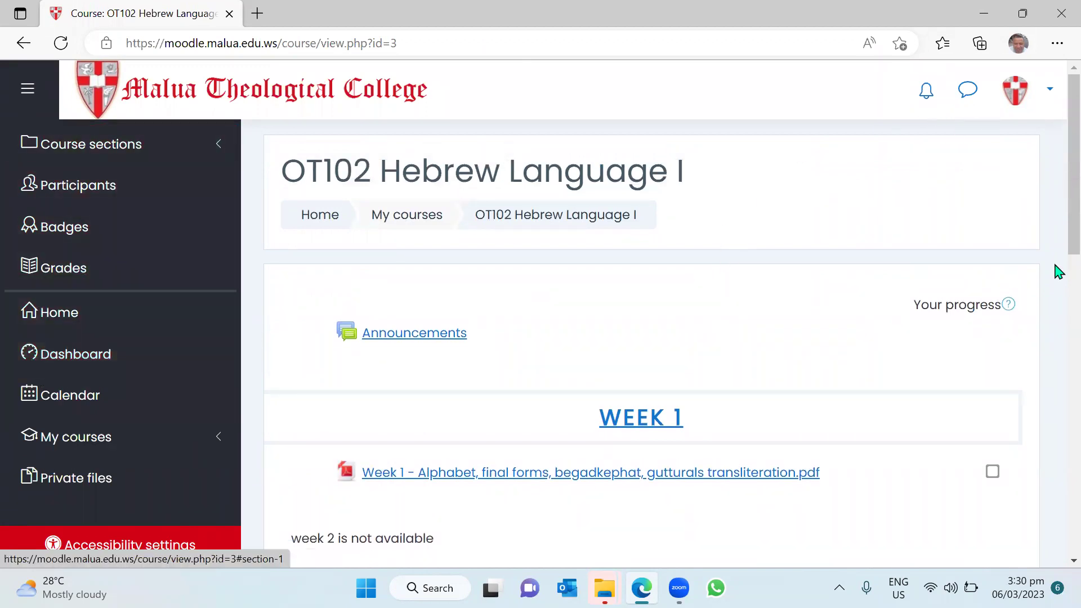
Return to the Dashboard, look over the enrolled courses, and open the TEST SUBJECT 101 course
left_click(93, 357)
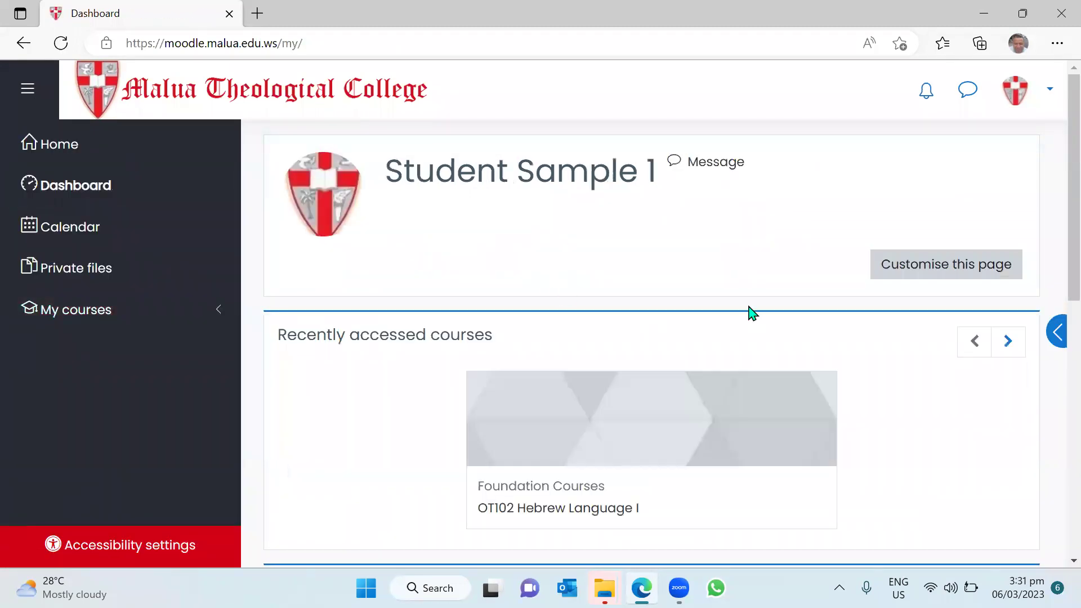
scroll(748, 330, "down", 6)
scroll(738, 339, "down", 10)
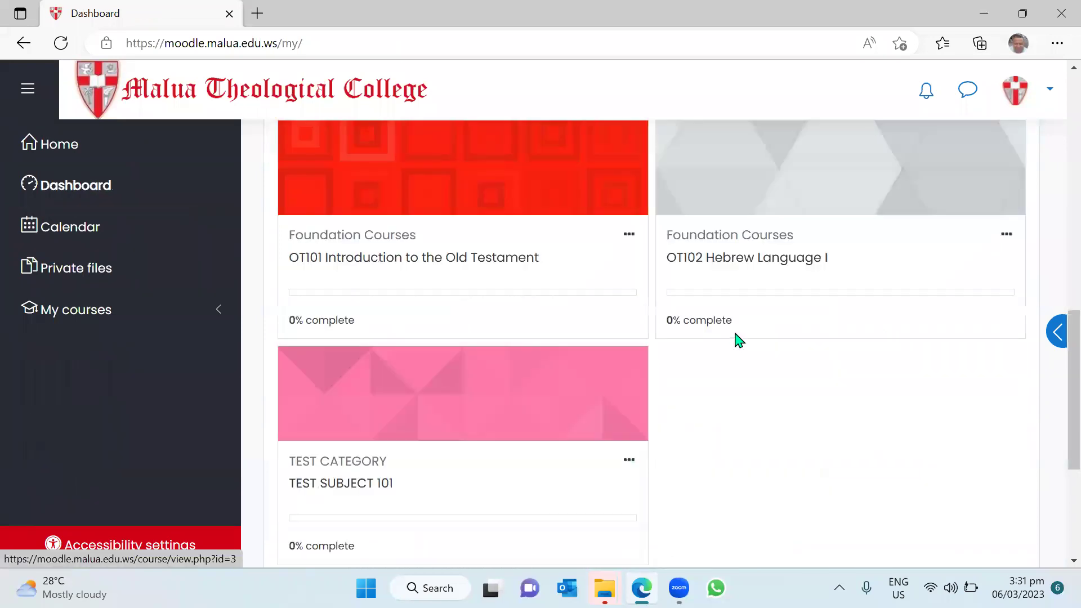
scroll(732, 335, "up", 10)
scroll(686, 299, "up", 6)
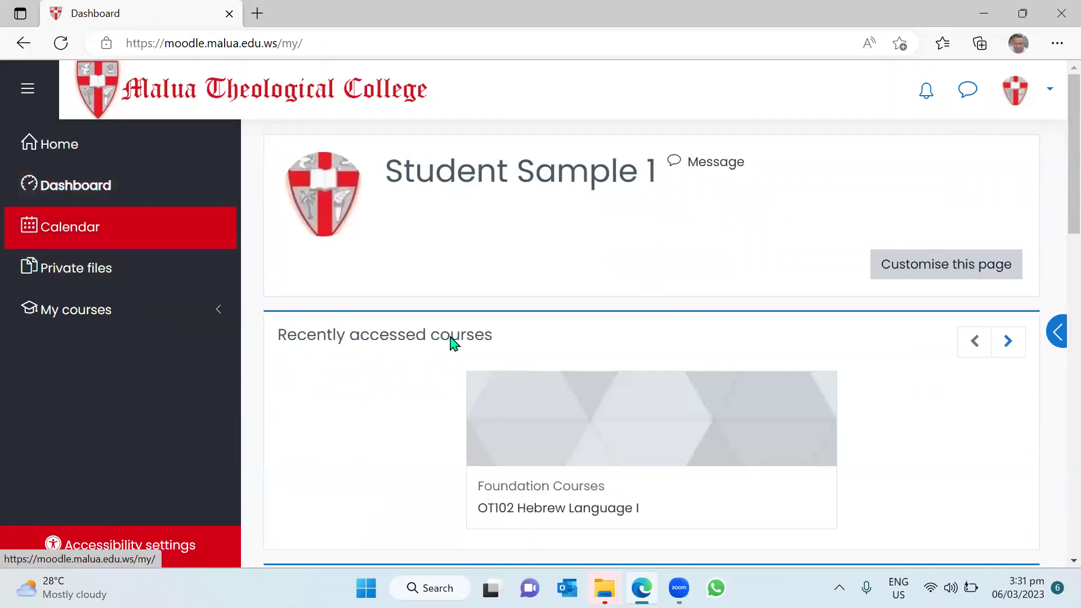
scroll(589, 389, "down", 10)
scroll(580, 396, "down", 5)
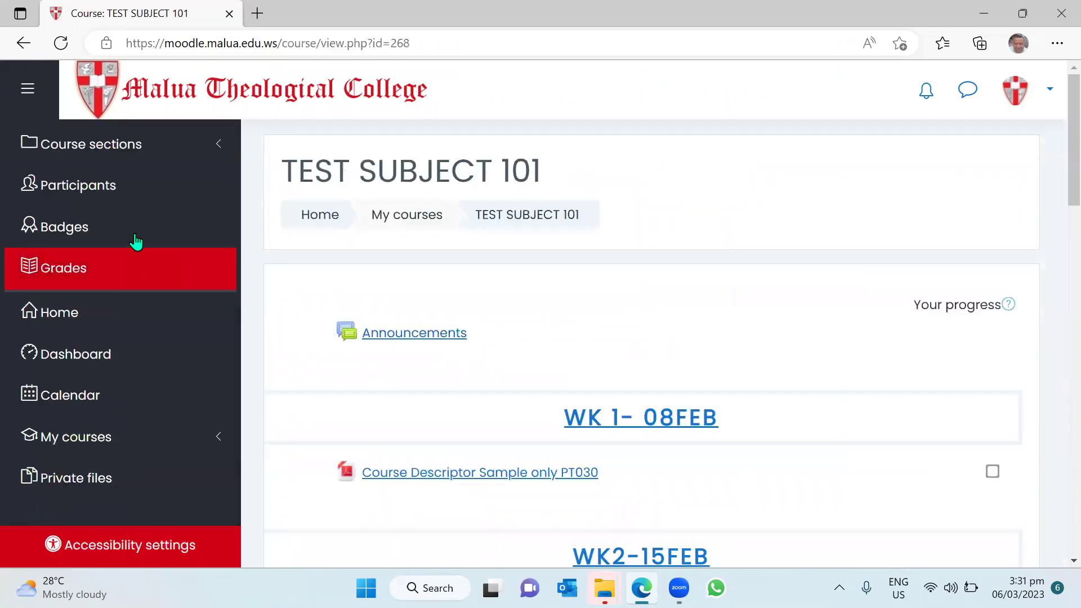
Open the TEST SUBJECT 101 calendar and examine the quiz and reflection events in March 2023
left_click(84, 401)
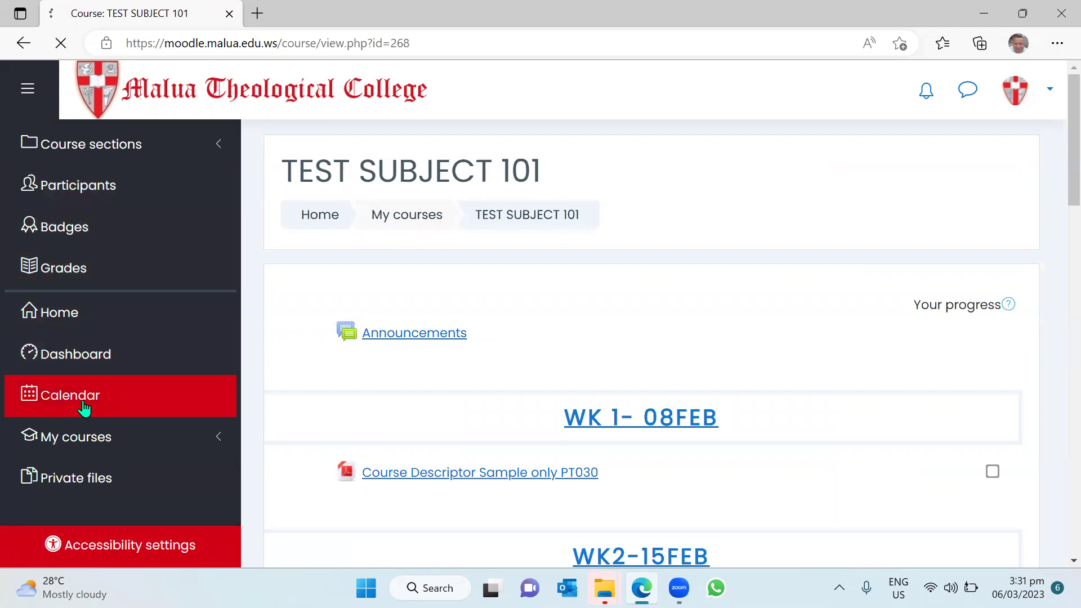
scroll(857, 378, "down", 3)
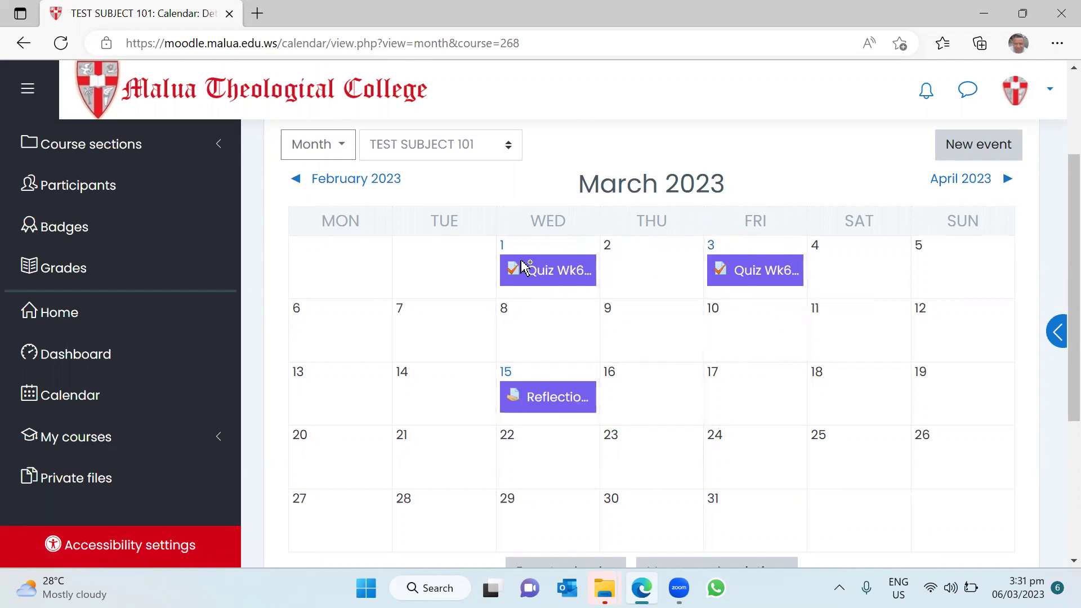
scroll(616, 333, "up", 1)
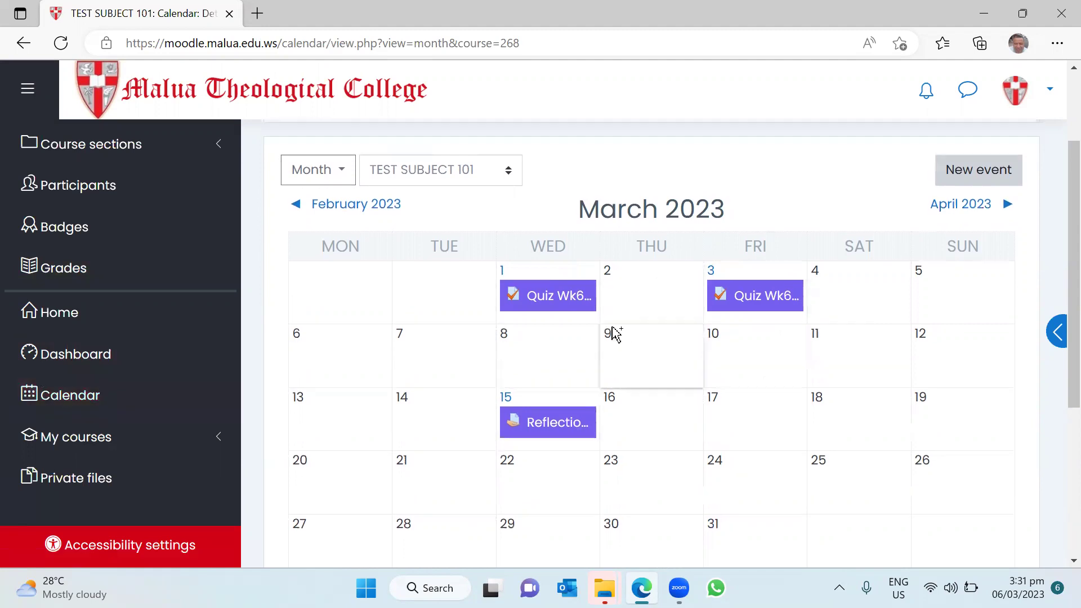
scroll(616, 334, "up", 2)
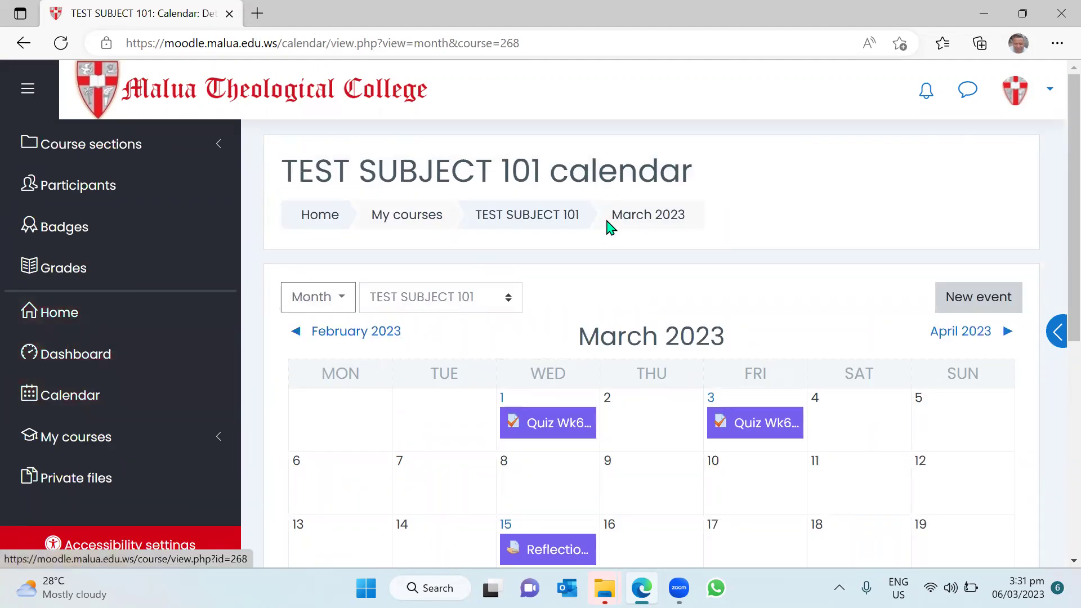
Go to the Dashboard, open the student's Private files page and look over the stored files
left_click(121, 359)
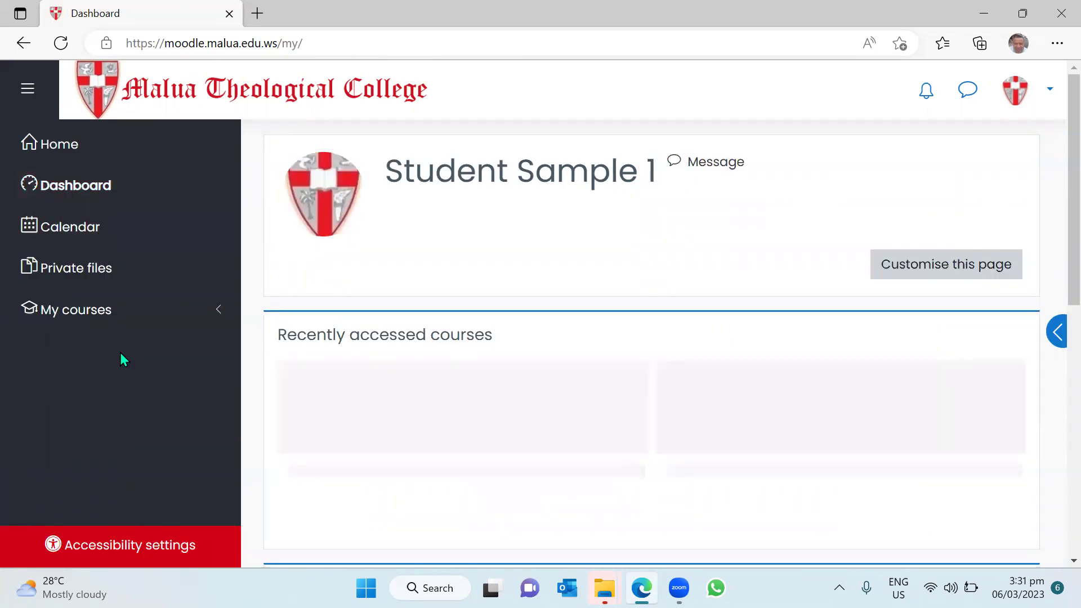
left_click(96, 272)
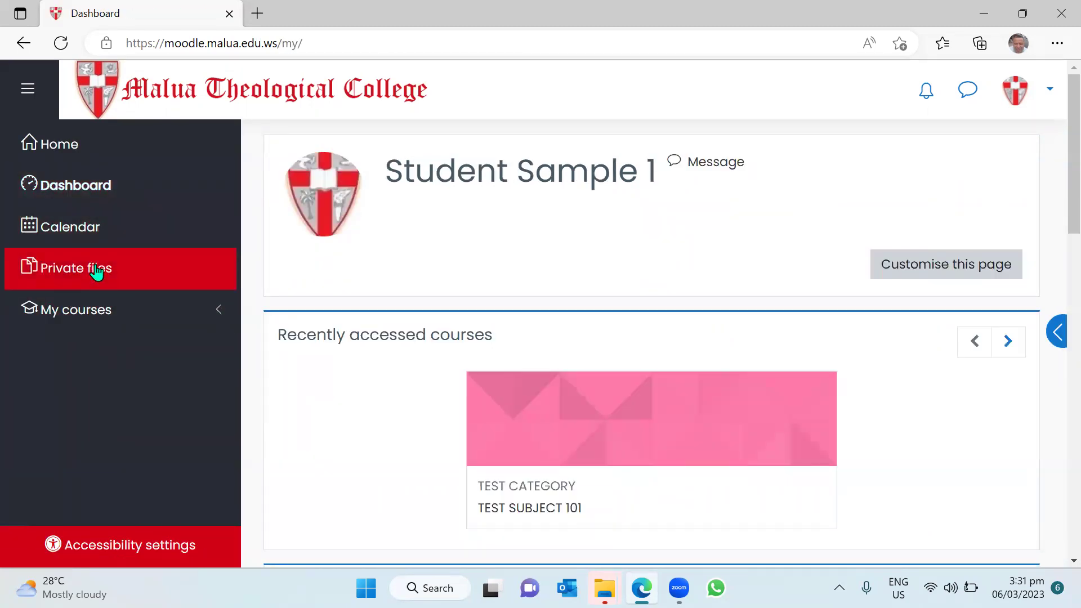
scroll(907, 328, "down", 3)
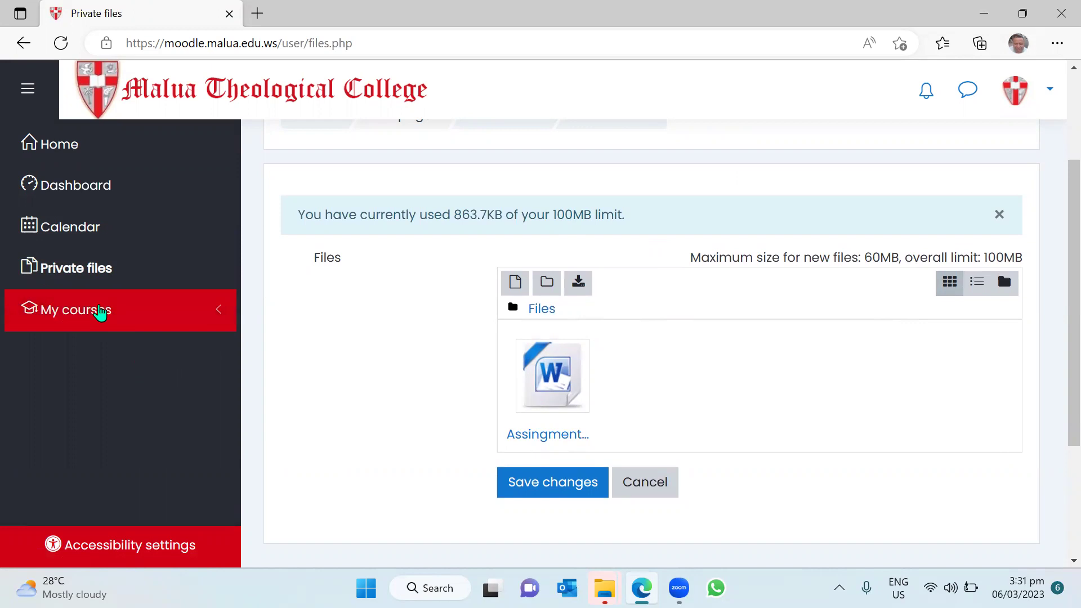
Expand the My courses list, look over the enrolled courses, and collapse it again
left_click(91, 314)
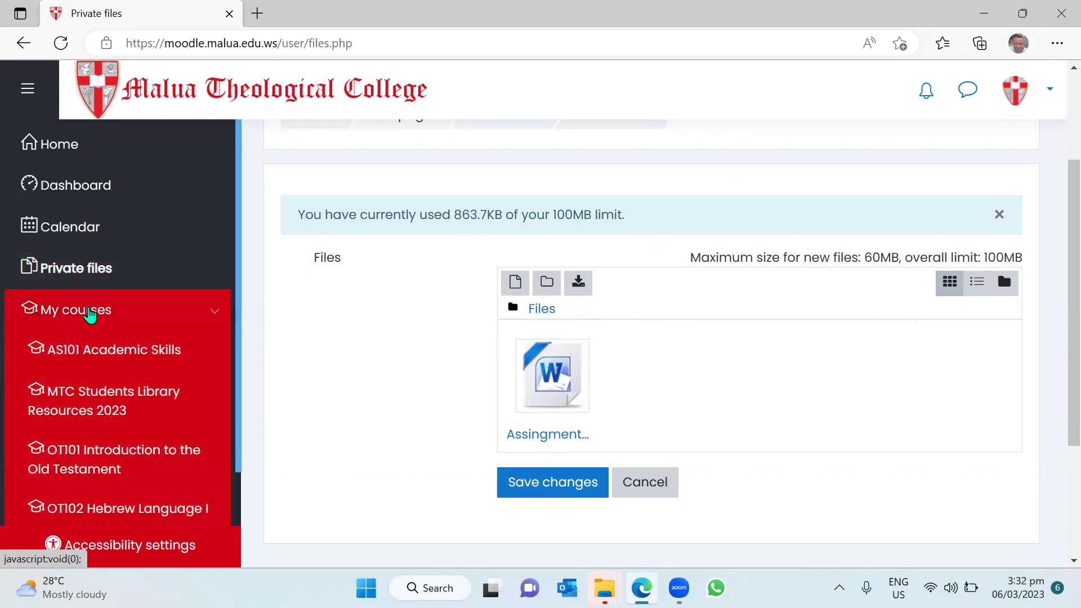
scroll(95, 361, "down", 1)
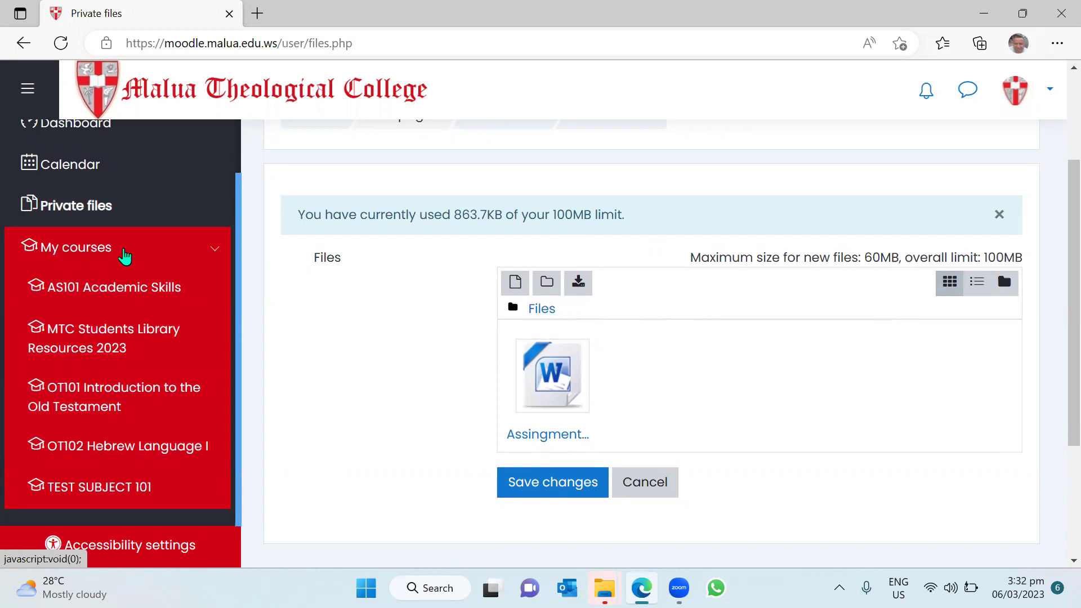
left_click(107, 253)
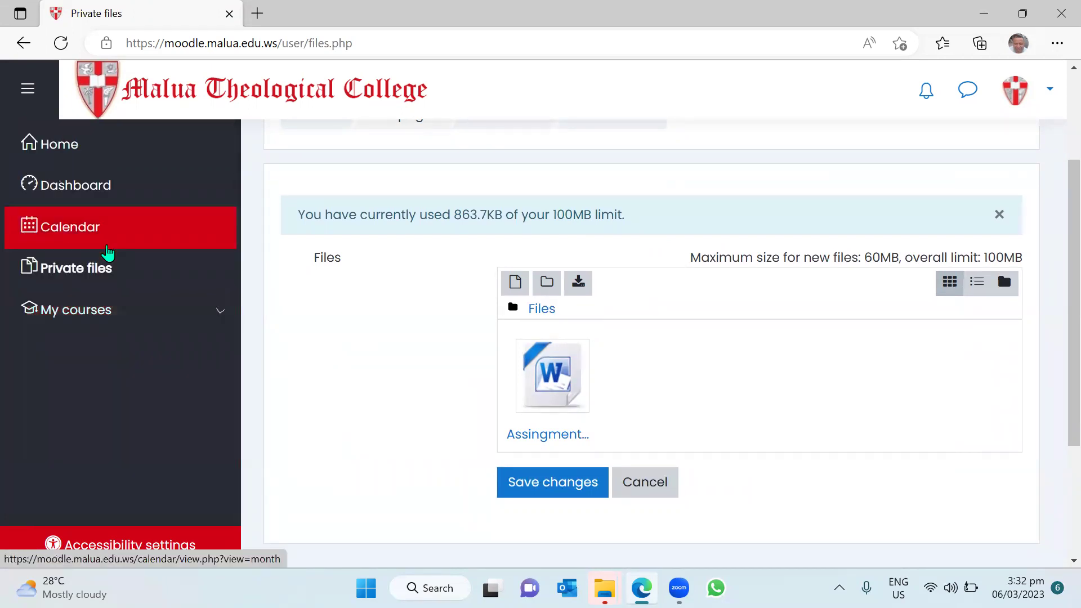
Look over the Private files page and open the messaging drawer to view the private conversations
scroll(412, 415, "down", 3)
scroll(415, 414, "up", 6)
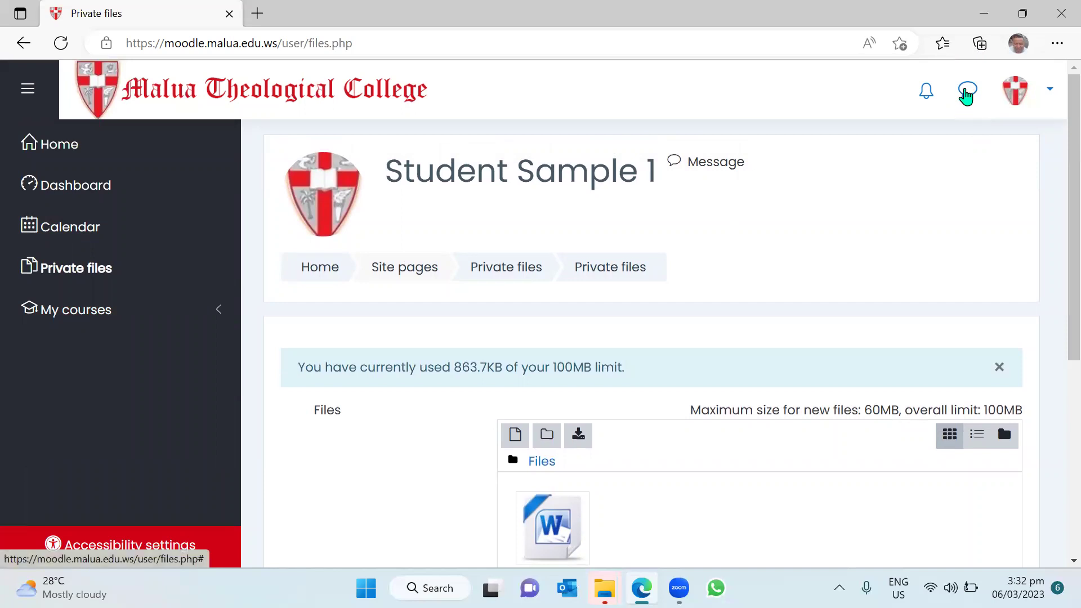
left_click(970, 92)
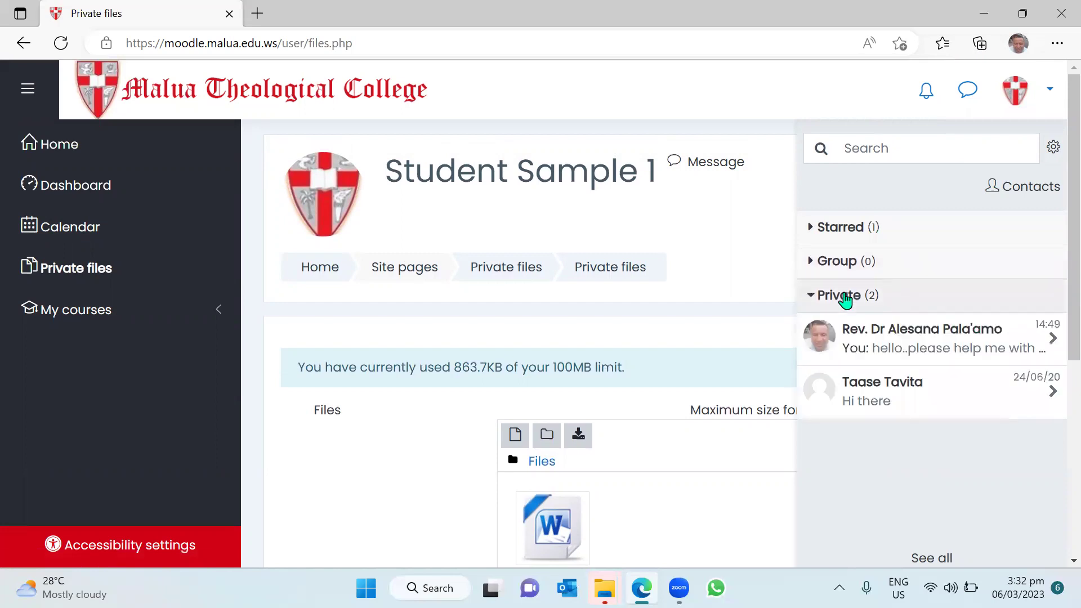
Collapse the private conversations, search people and messages for the site administrator's first name, and open the conversation with him
left_click(839, 296)
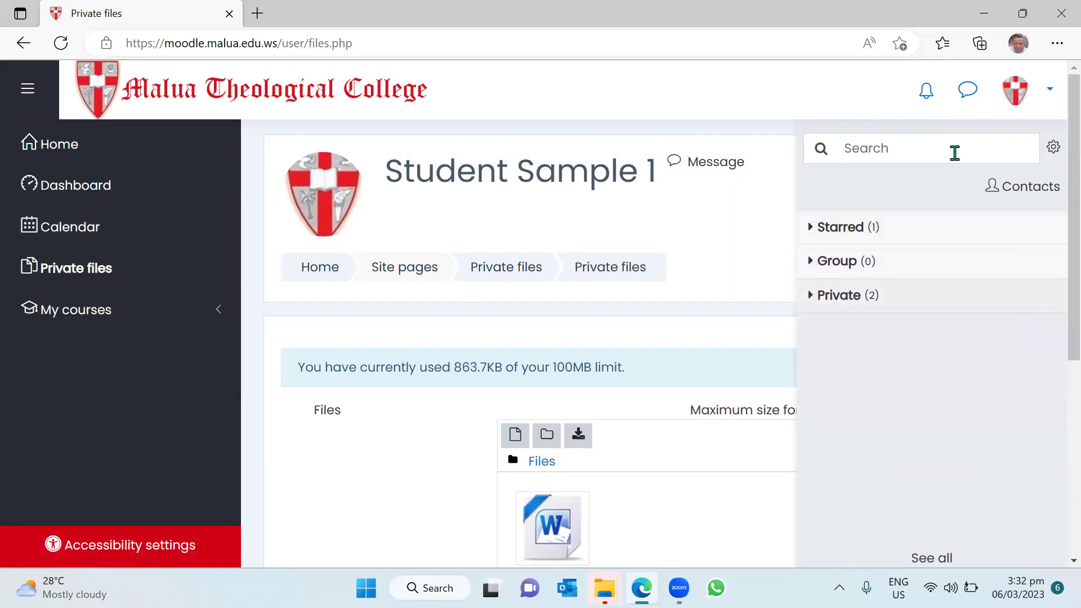
left_click(955, 150)
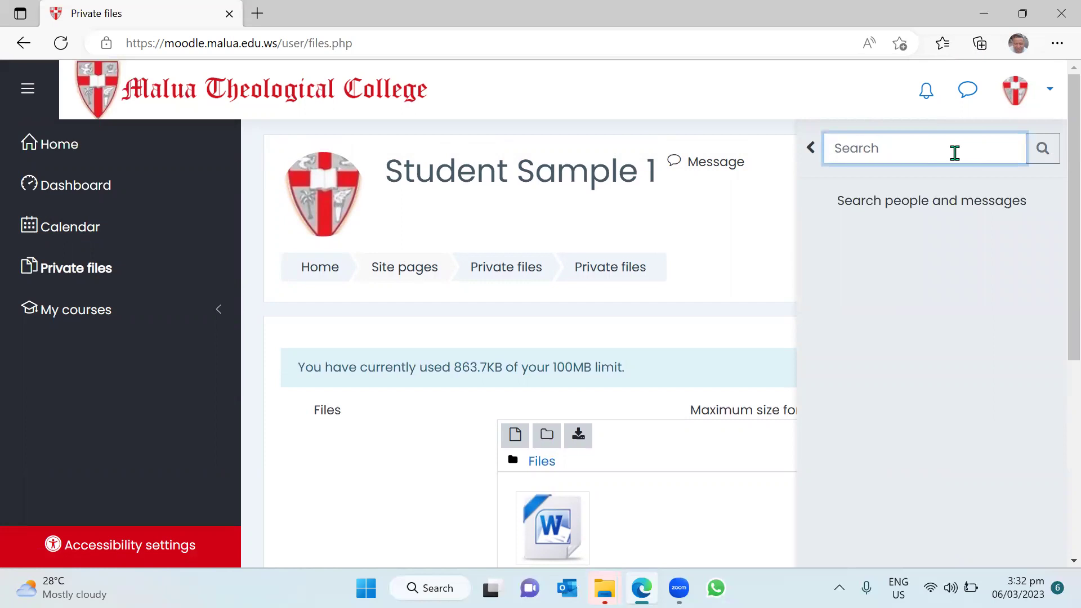
type("rev")
key("BackSpace")
key("BackSpace")
type("ale")
left_click(1043, 148)
left_click(945, 228)
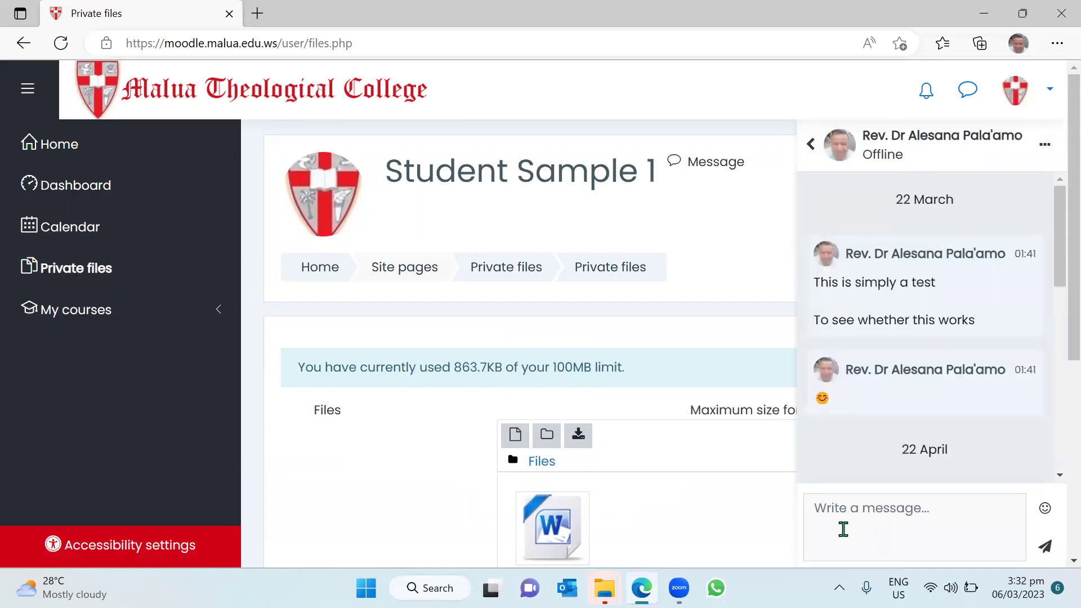
Send the message "Please help me with Moodle" in the open conversation with the administrator
left_click(847, 506)
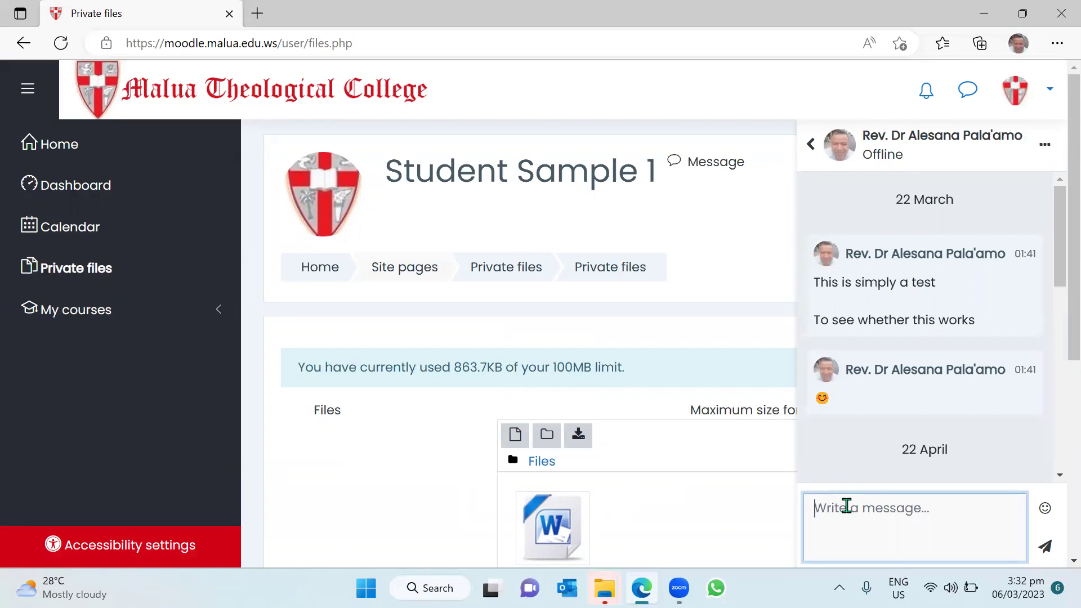
type("Please help me with Moodle")
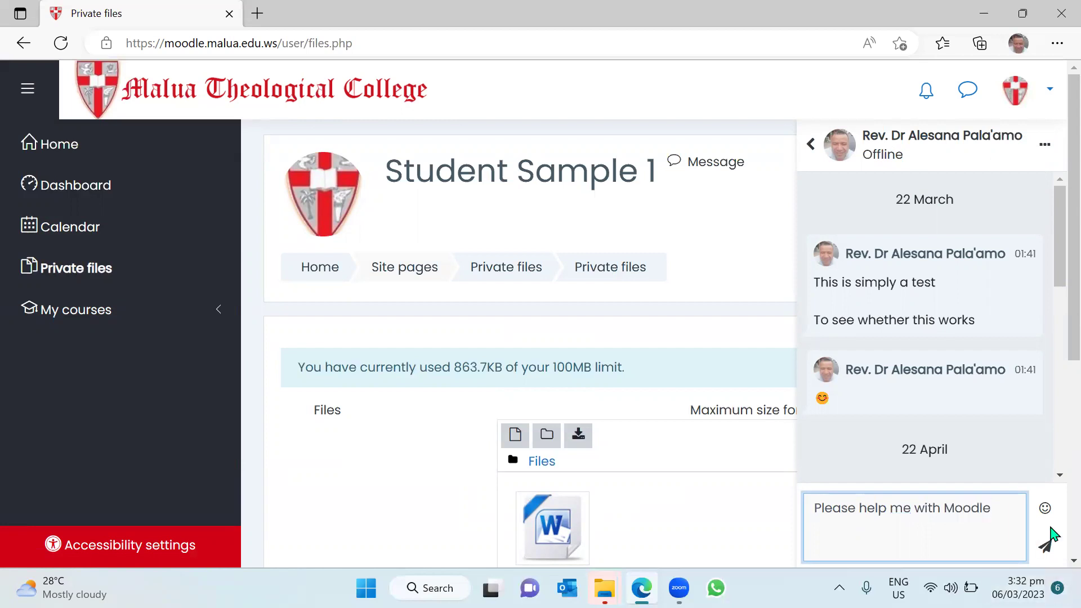
left_click(1047, 548)
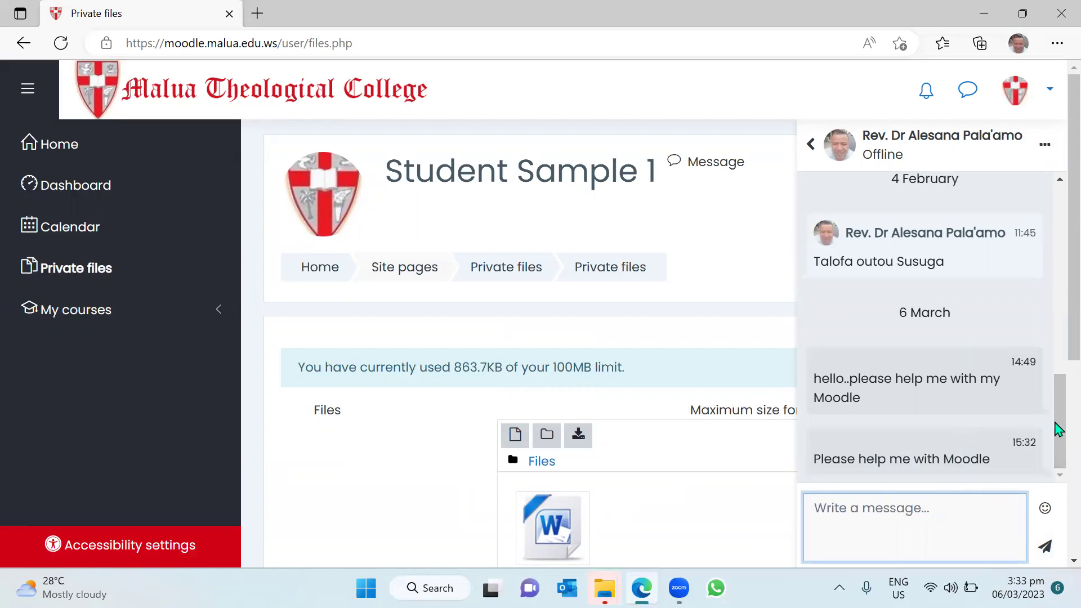
Look back through the conversation history to its earliest messages, leave the conversation, and close the messaging drawer
scroll(1055, 338, "down", 2)
scroll(1046, 287, "up", 2)
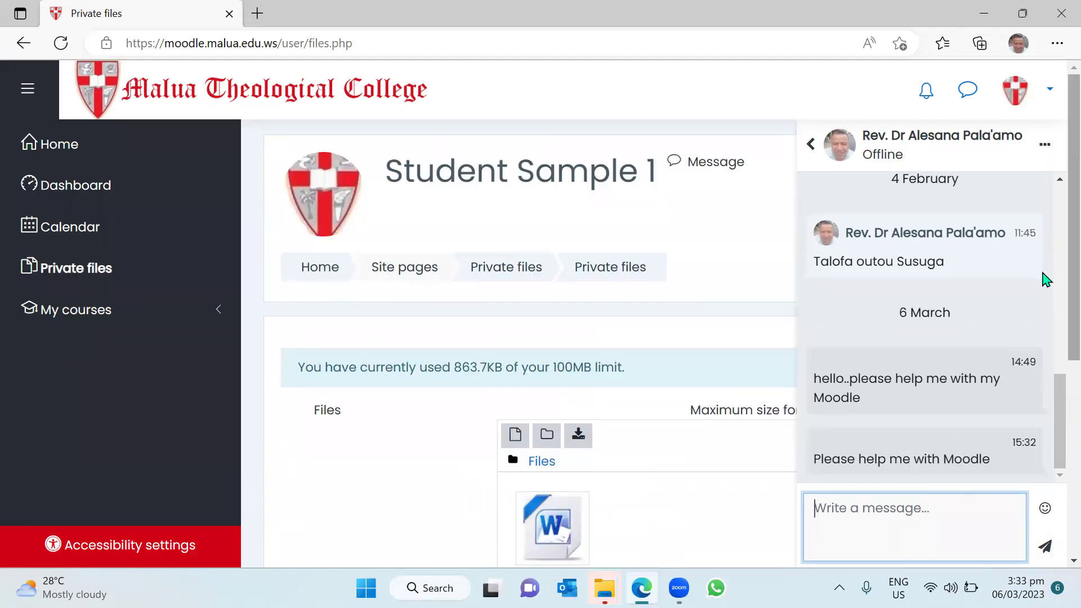
left_click_drag(1059, 402, 1060, 181)
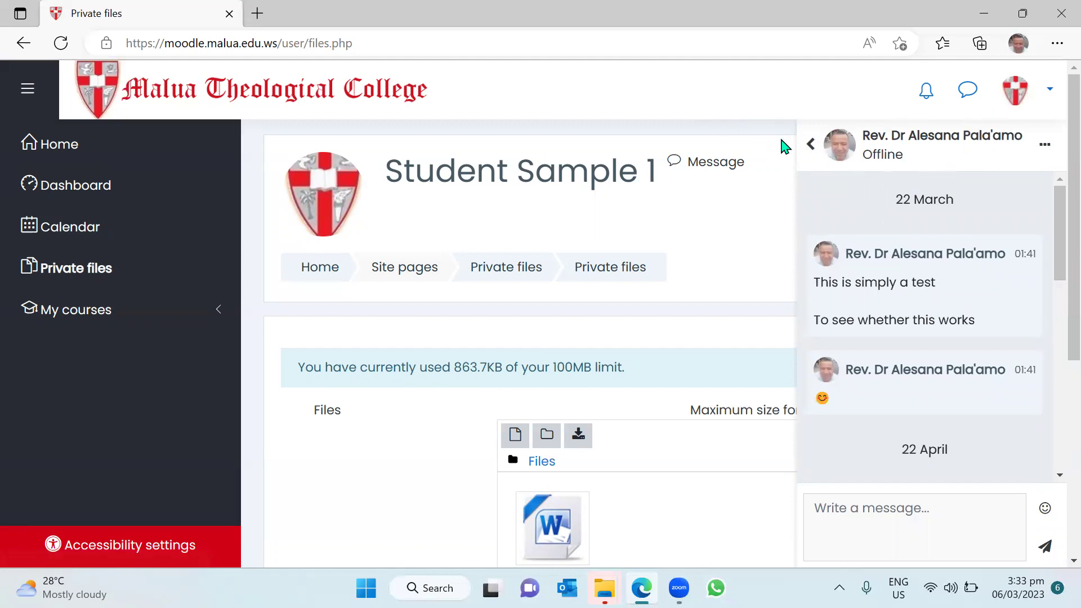
left_click(811, 148)
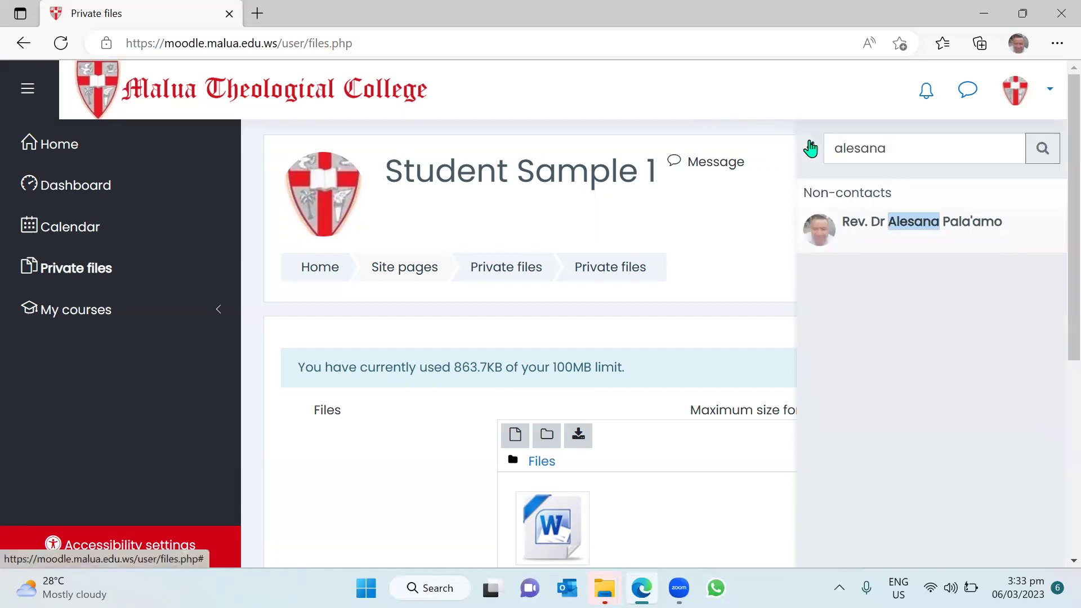
left_click(970, 96)
View the options in the student's user account menu, such as Profile, Grades and Preferences, and close it again
left_click(1049, 90)
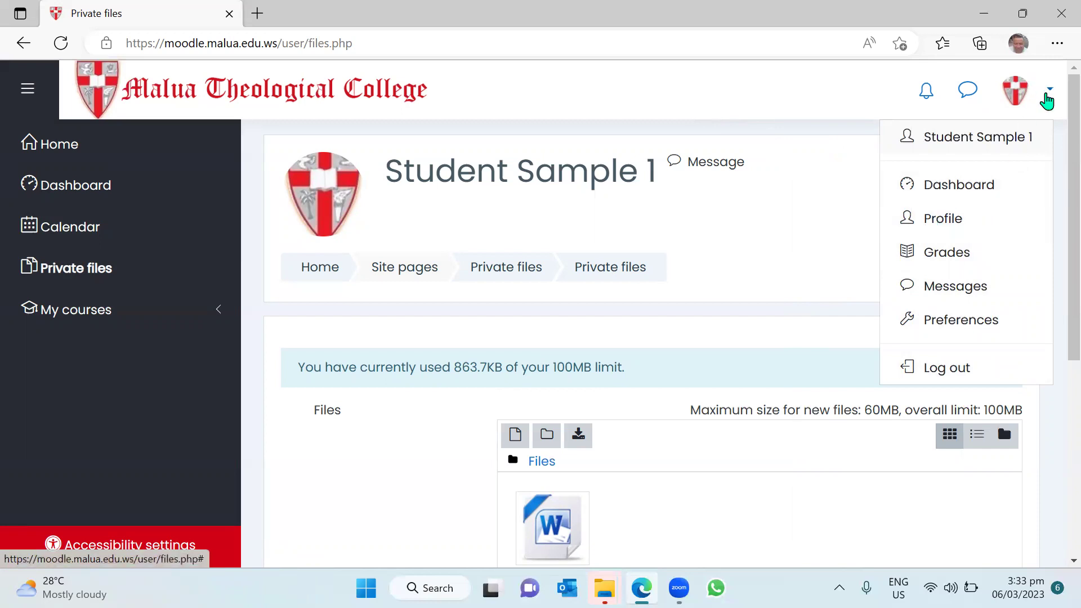
left_click(1049, 94)
left_click(1049, 96)
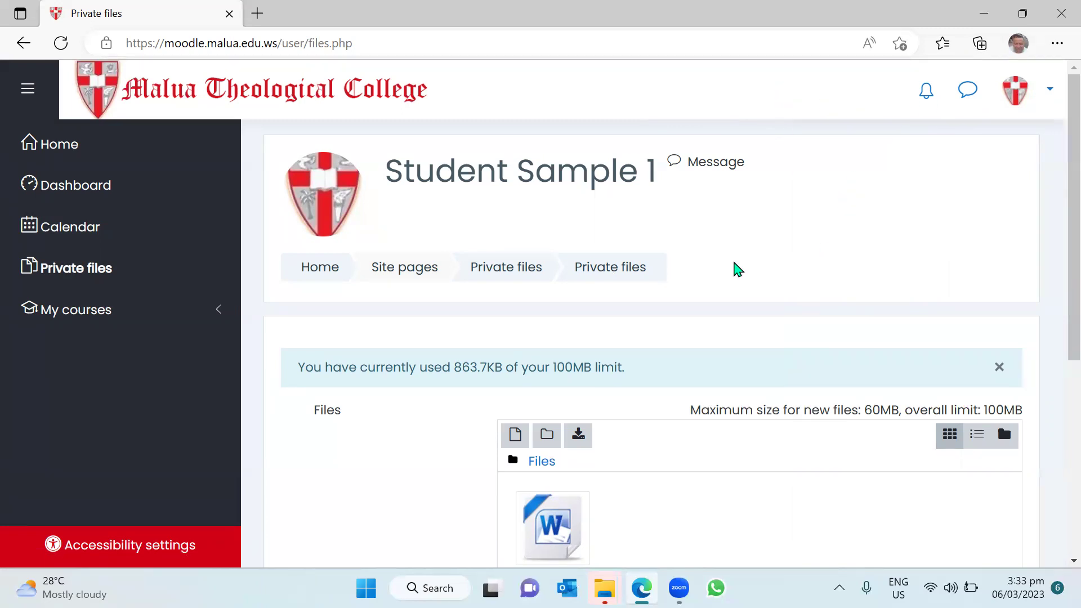
Go to the site's Home page and look over the welcome message, site announcements and My courses section
left_click(41, 147)
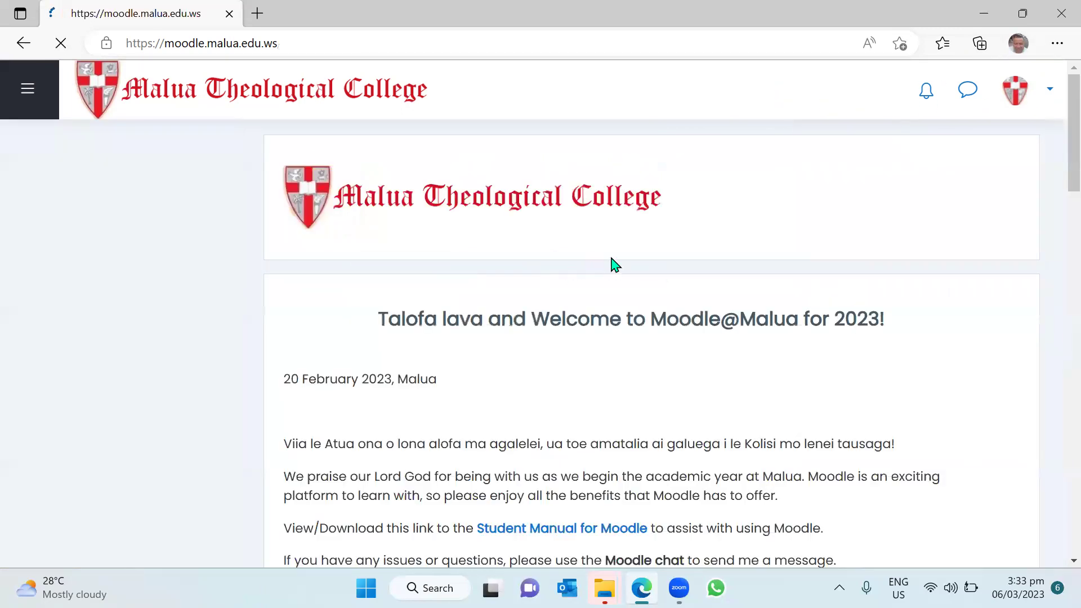
scroll(729, 315, "down", 5)
scroll(729, 321, "down", 5)
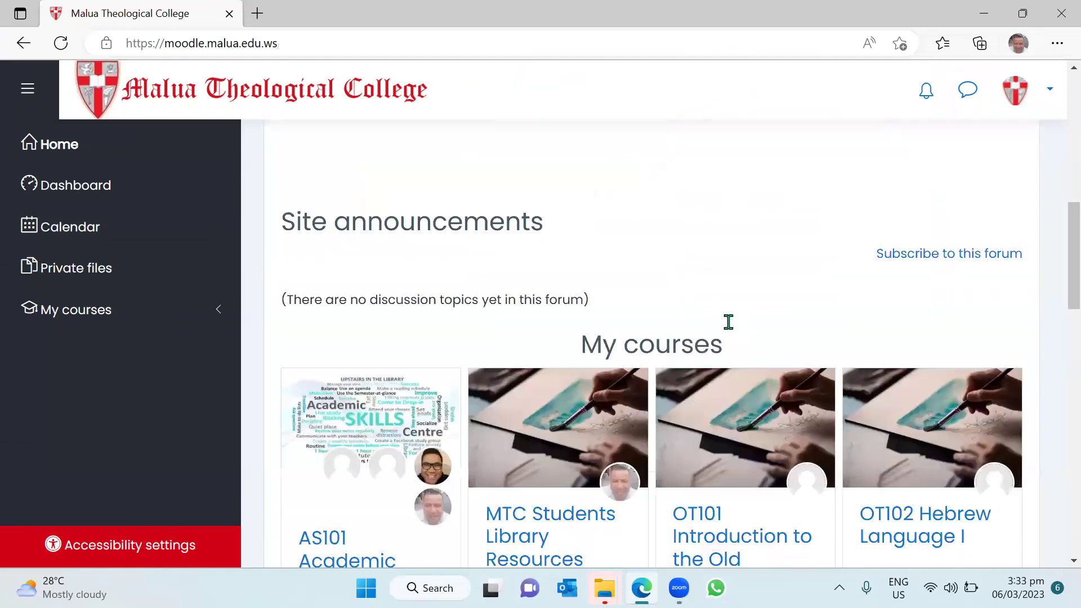
scroll(727, 323, "up", 5)
scroll(733, 329, "up", 3)
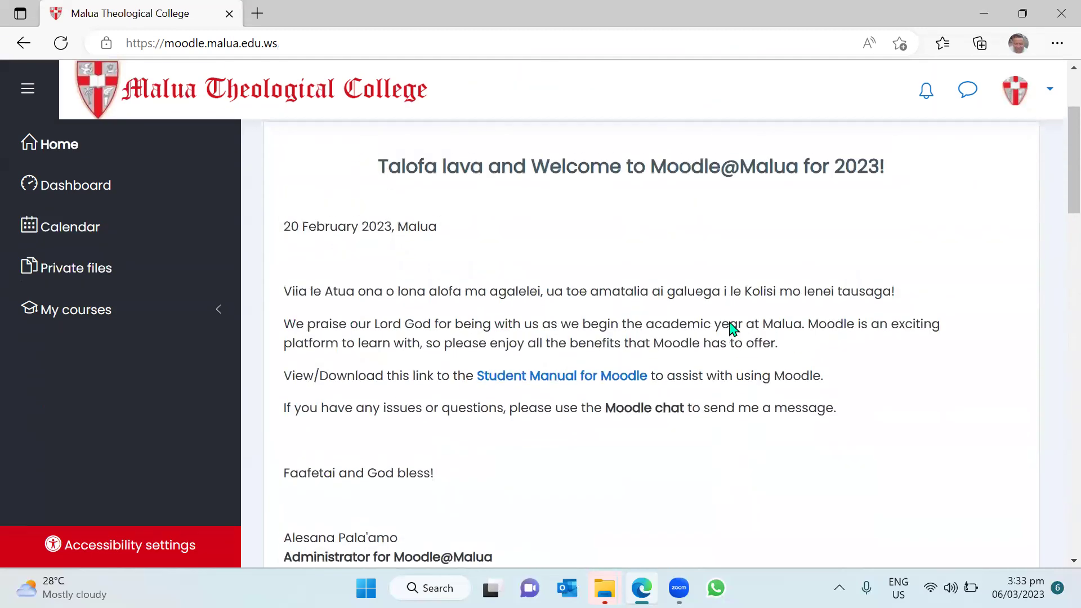
scroll(730, 322, "up", 3)
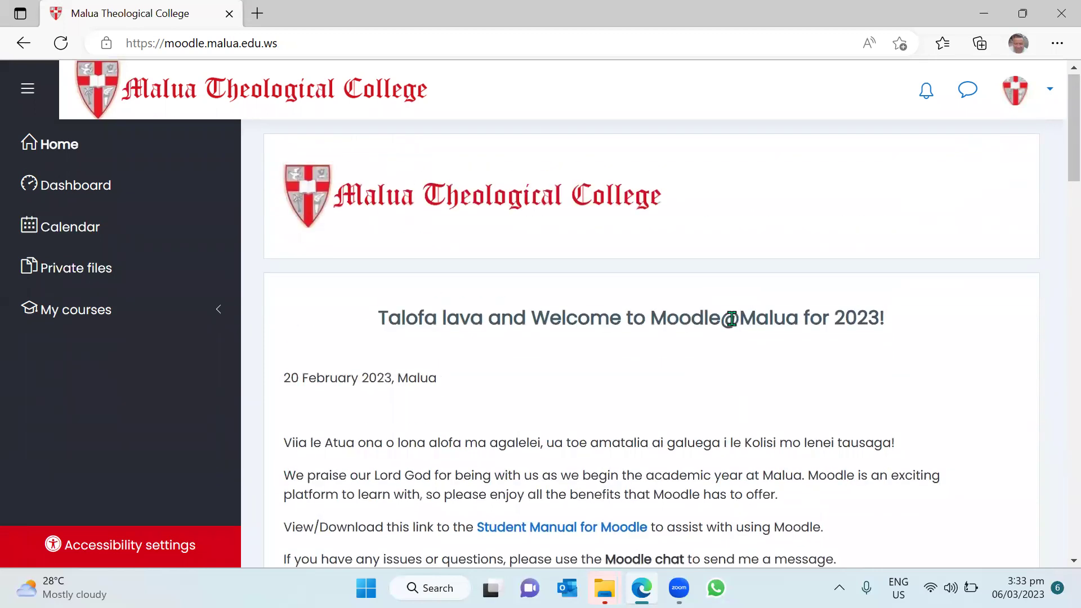
Open the MTC Students Library Resources 2023 course from the Dashboard, look over its library catalogue section, and return to the Home page
left_click(101, 186)
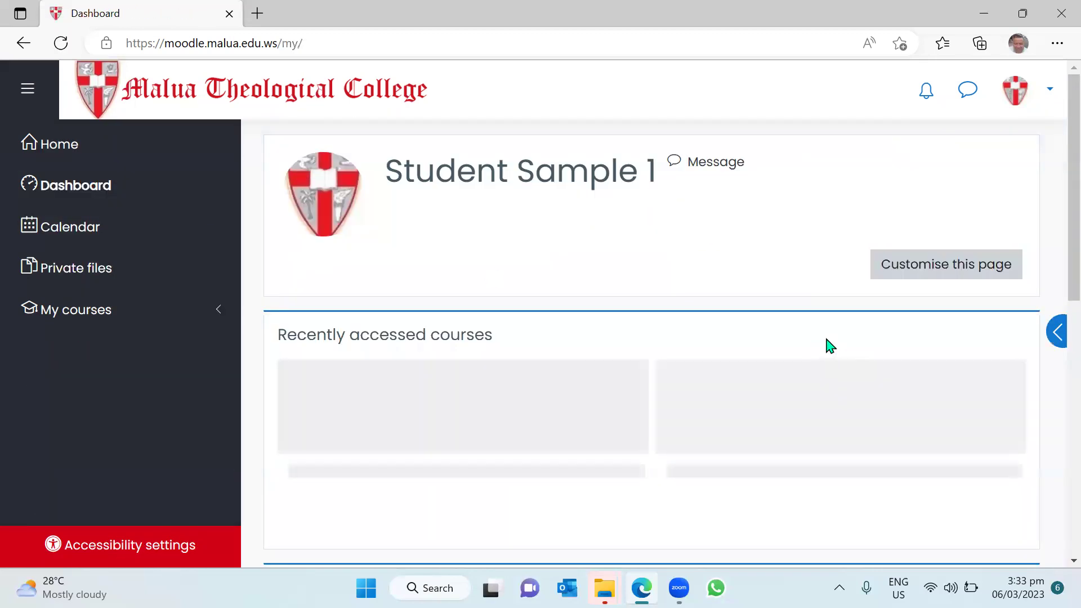
scroll(833, 348, "down", 8)
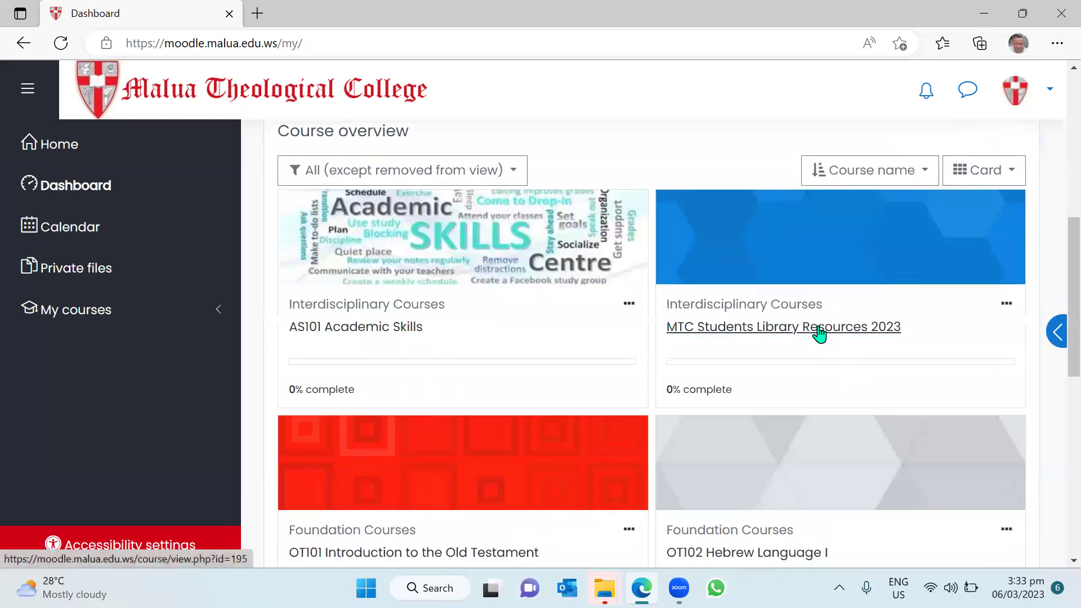
left_click(832, 333)
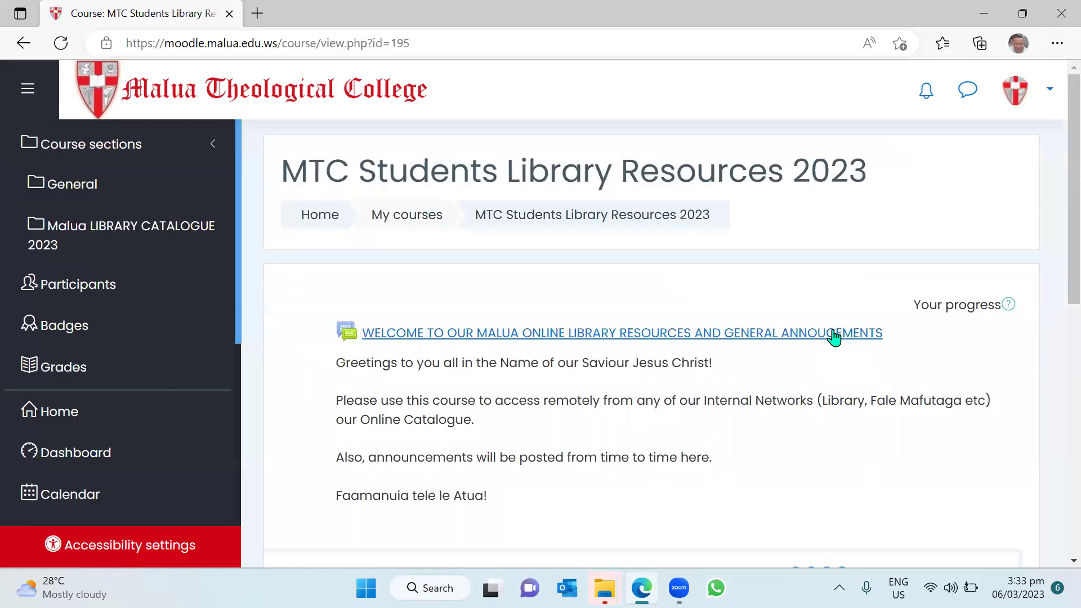
scroll(833, 336, "down", 5)
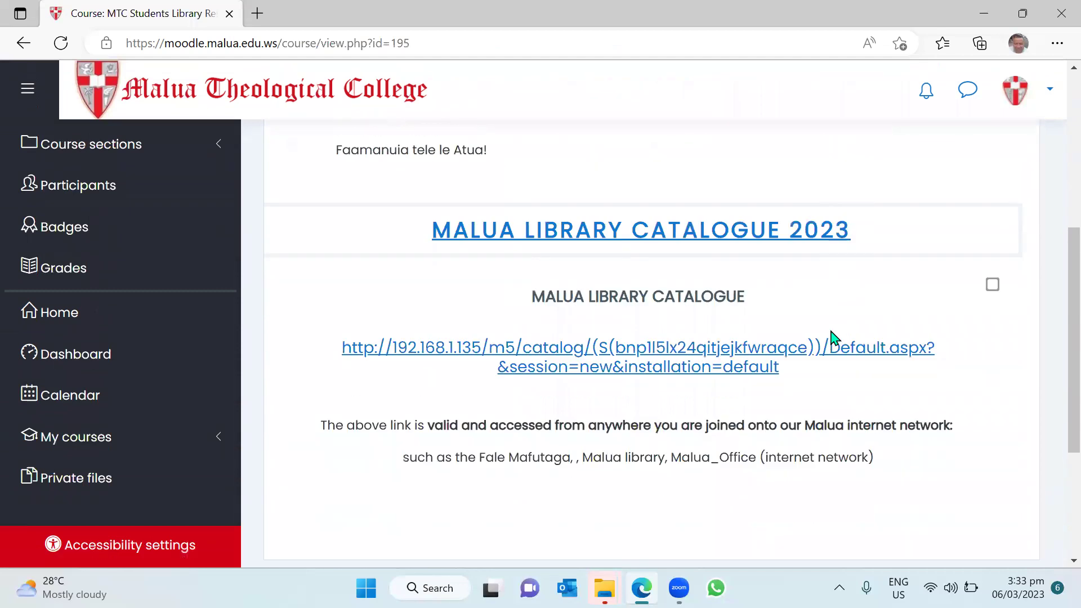
scroll(831, 338, "up", 6)
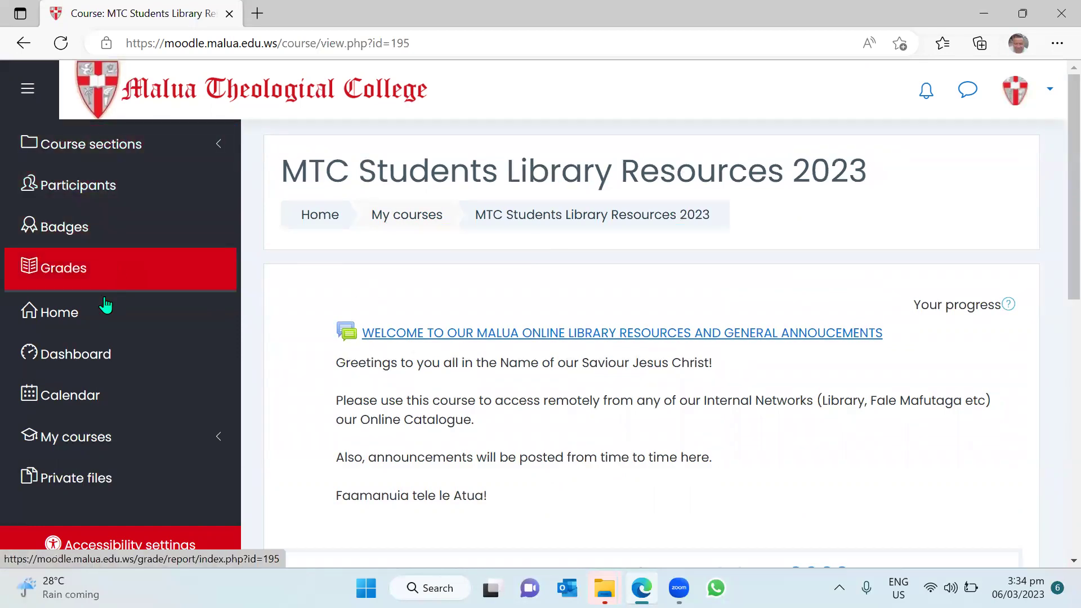
left_click(95, 353)
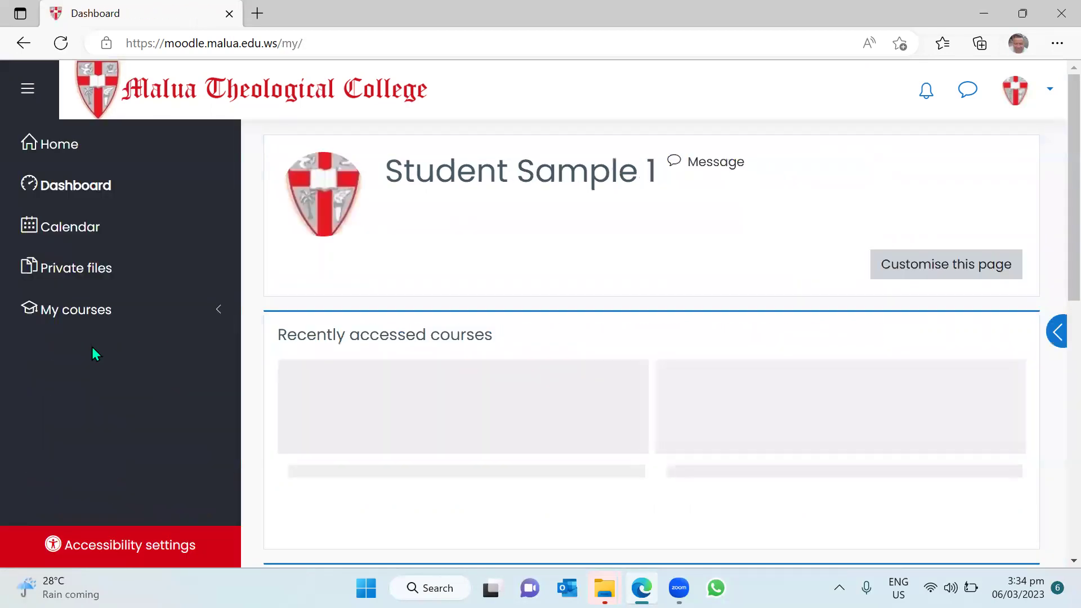
left_click(50, 144)
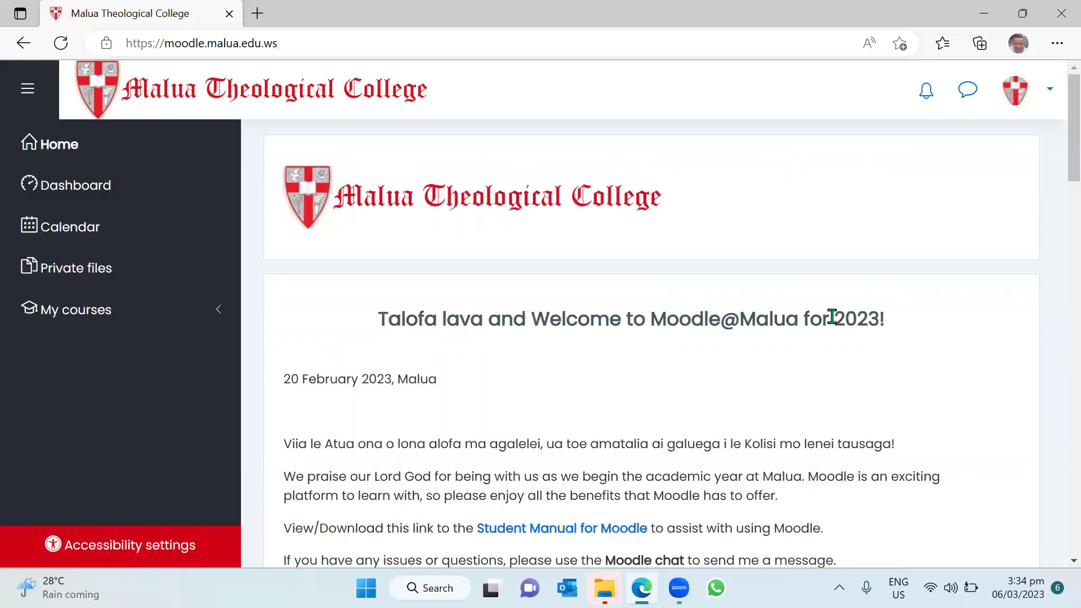